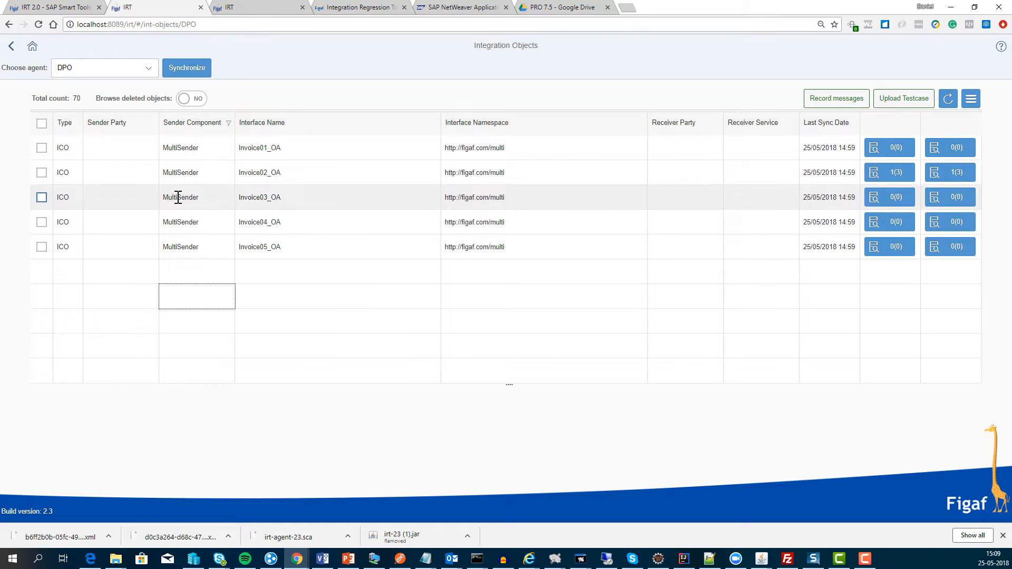
Start a test case upload for Invoice02_OA and add it to the existing testing template "demo"
click(38, 173)
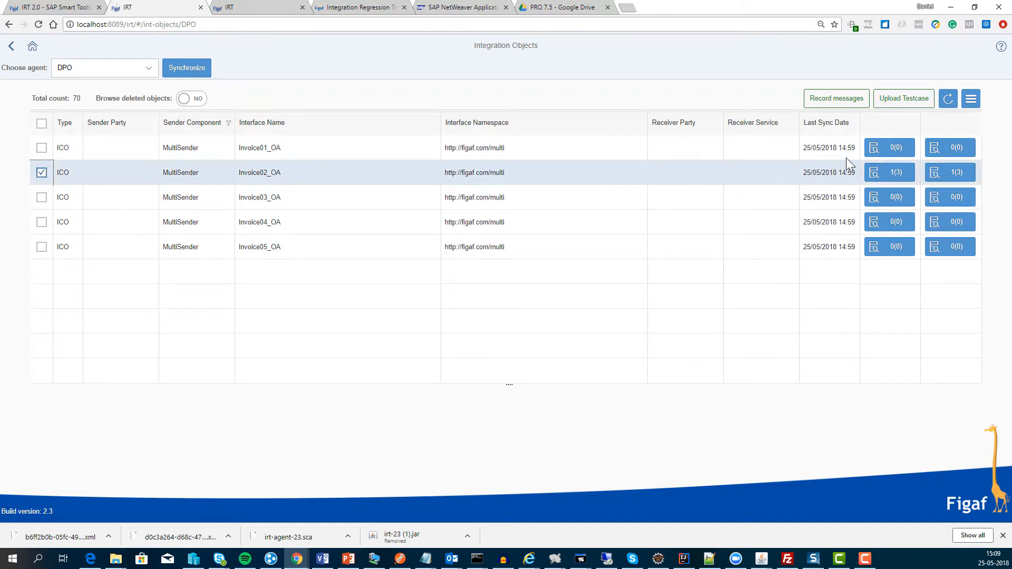
click(885, 108)
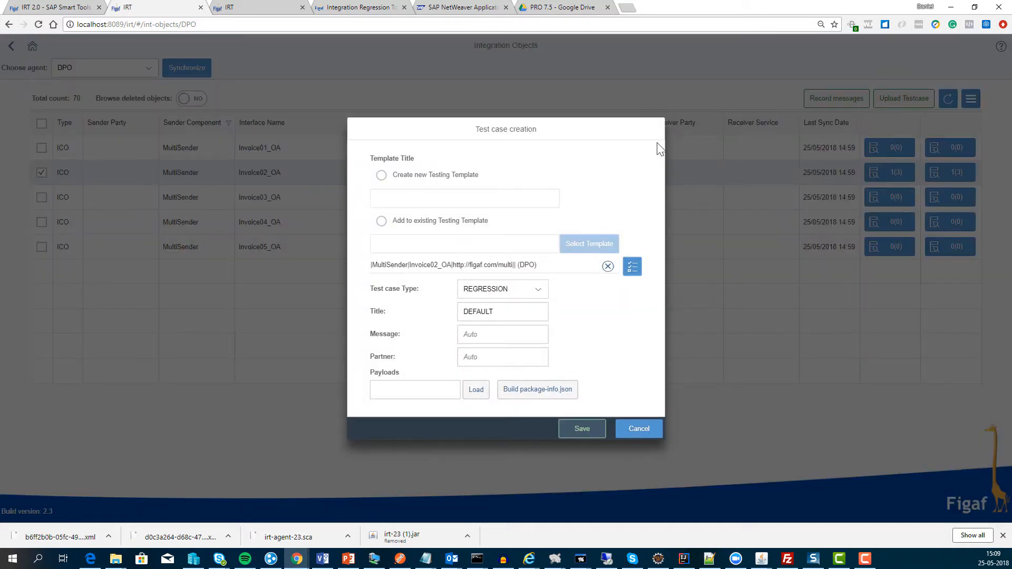
click(382, 175)
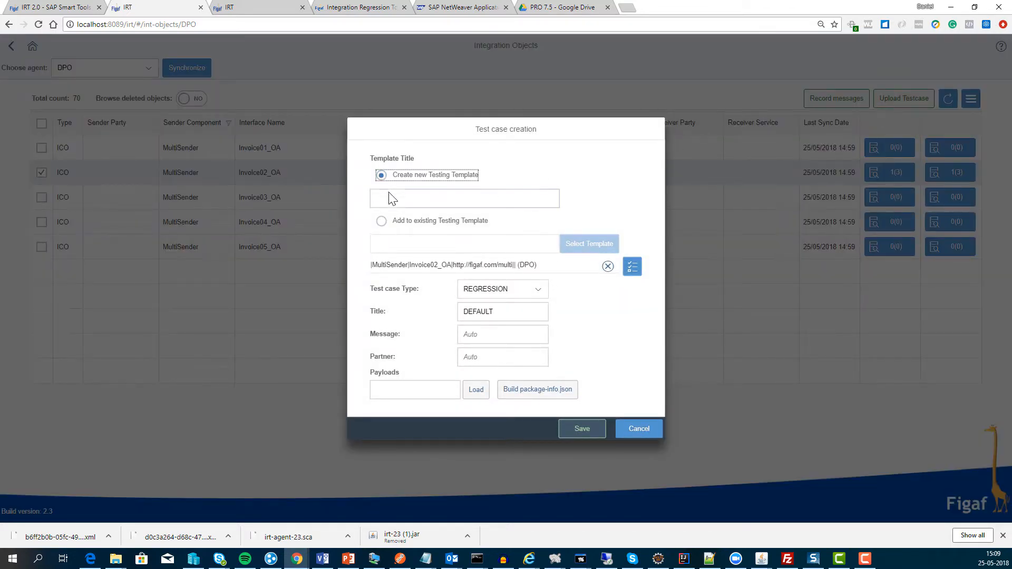
click(381, 221)
click(596, 244)
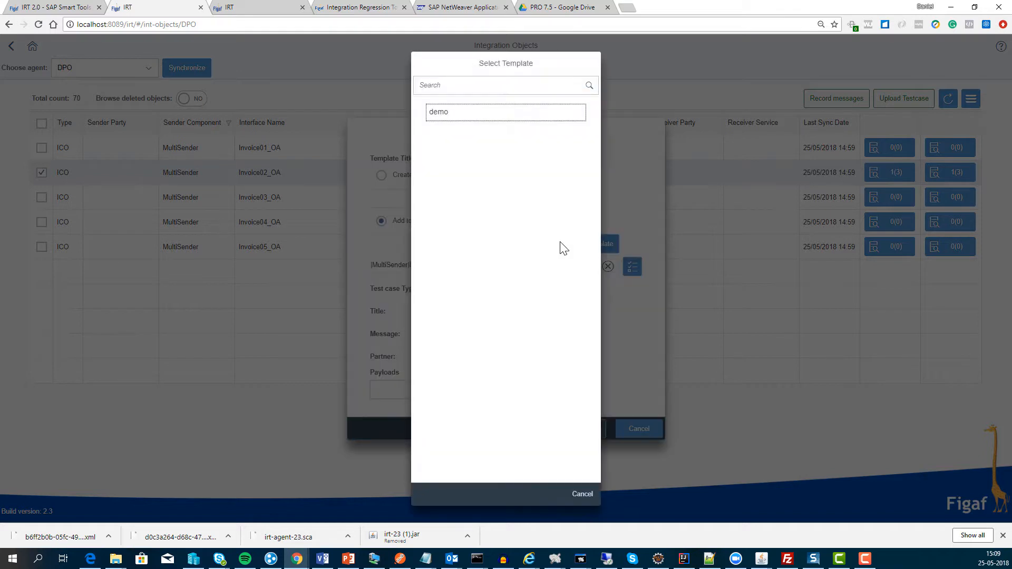
click(480, 113)
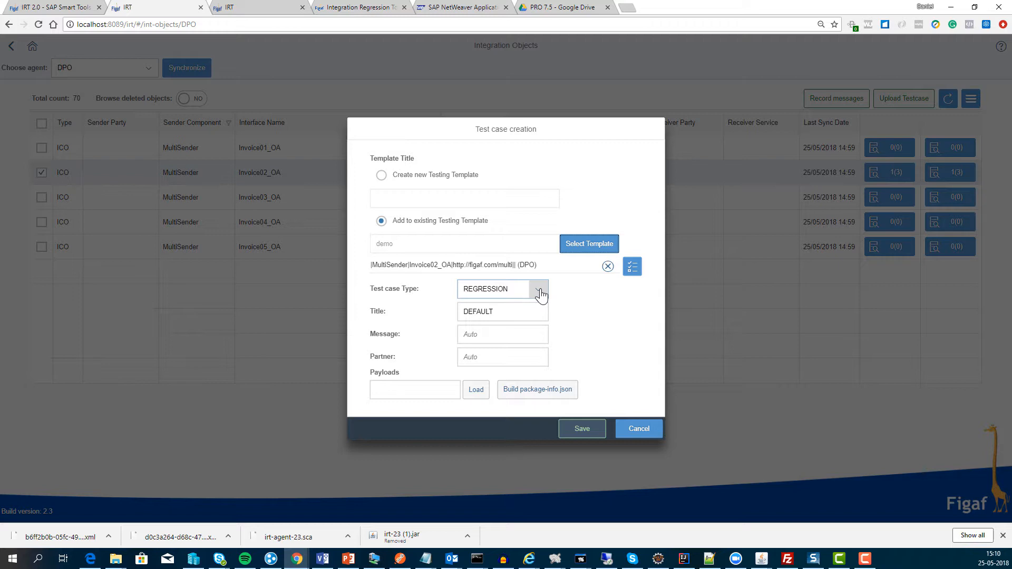
Keep the REGRESSION test case type, set the message to "Mnau", and open the package-info.json builder
click(539, 291)
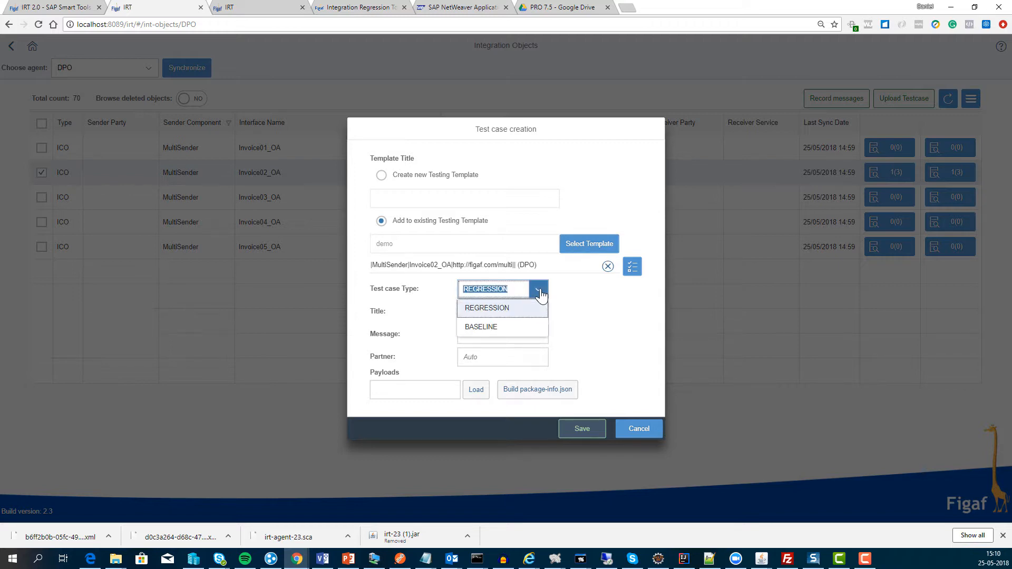
click(540, 291)
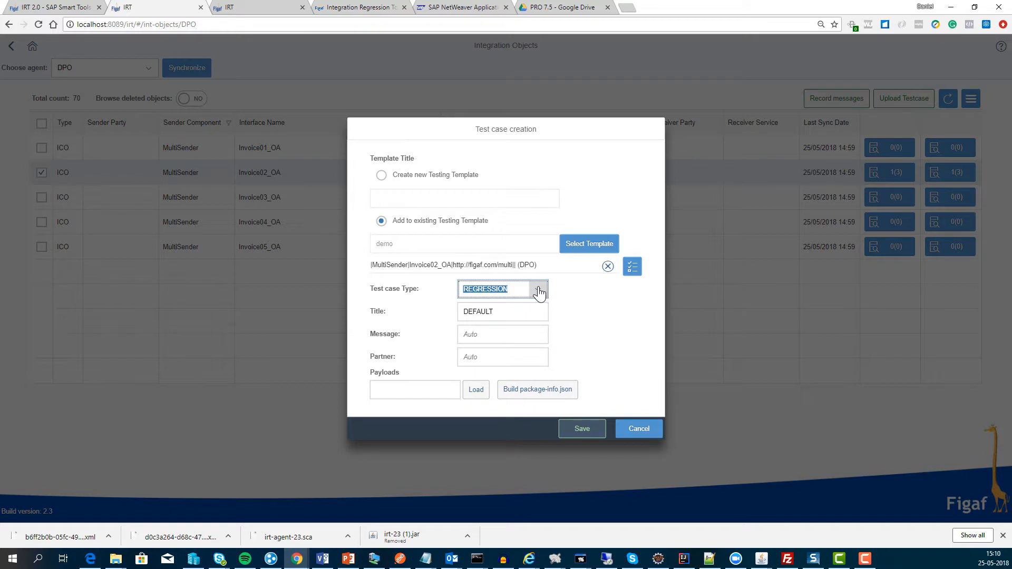
click(497, 333)
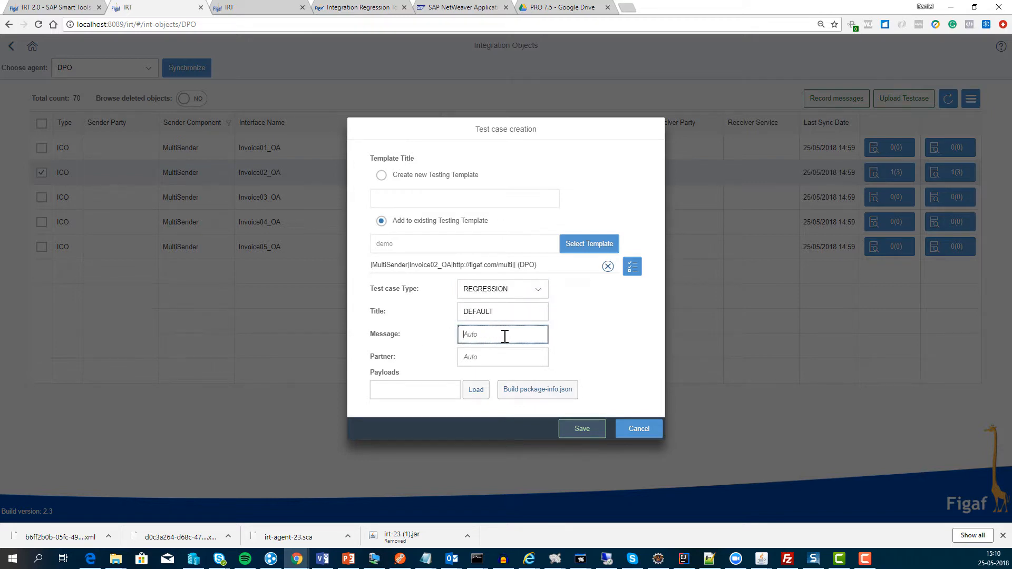
text(Mnau)
click(510, 395)
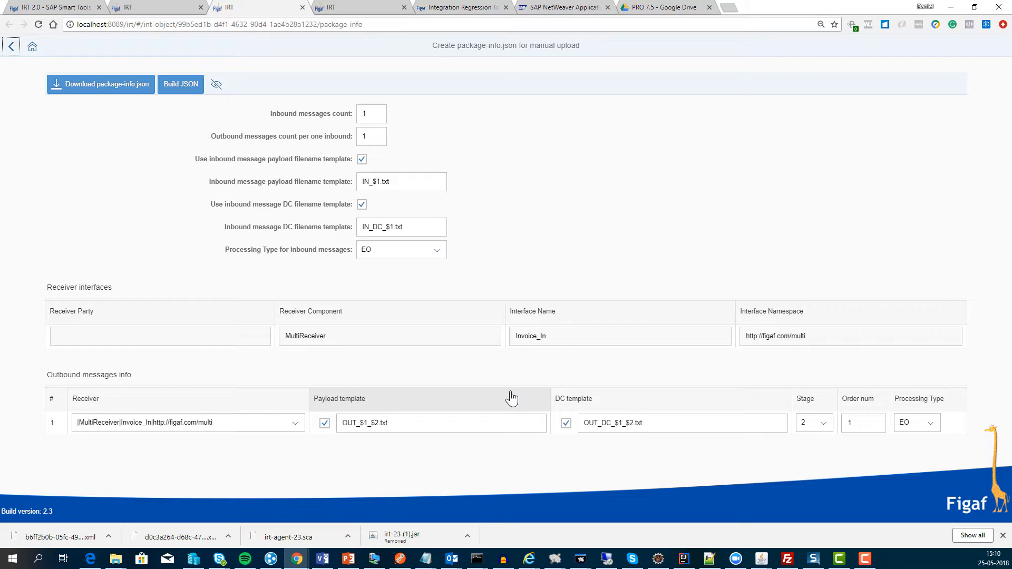
Turn off the DC template for the outbound message, keeping the inbound DC filename template enabled and the inbound processing type EO
click(565, 423)
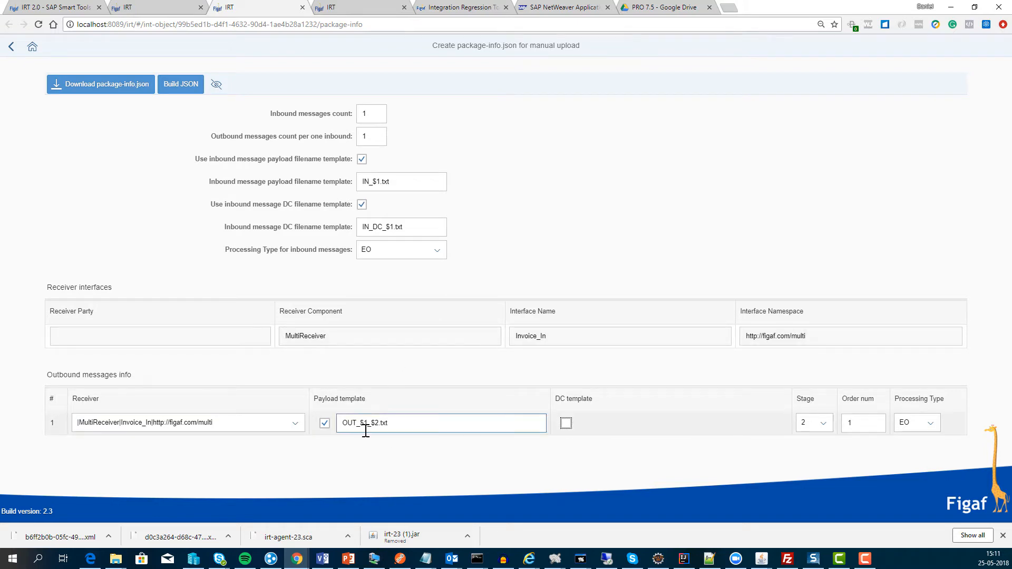
mouse_move(361, 425)
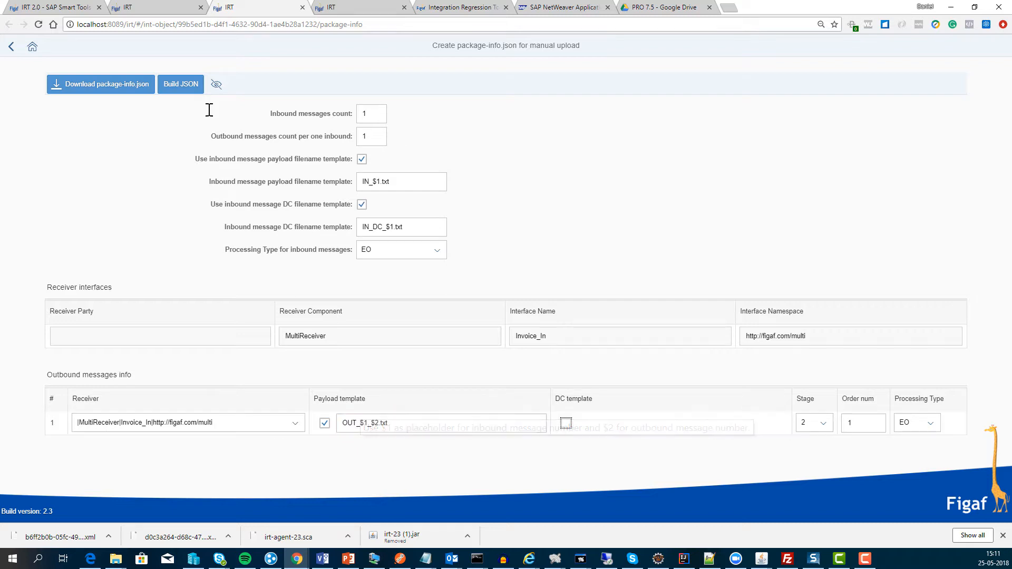
click(373, 112)
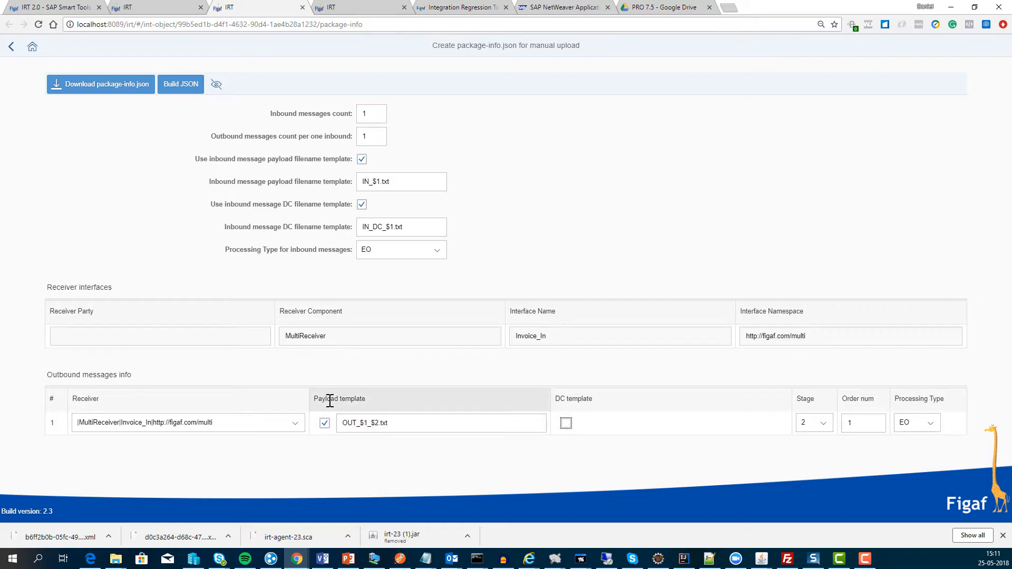
click(400, 428)
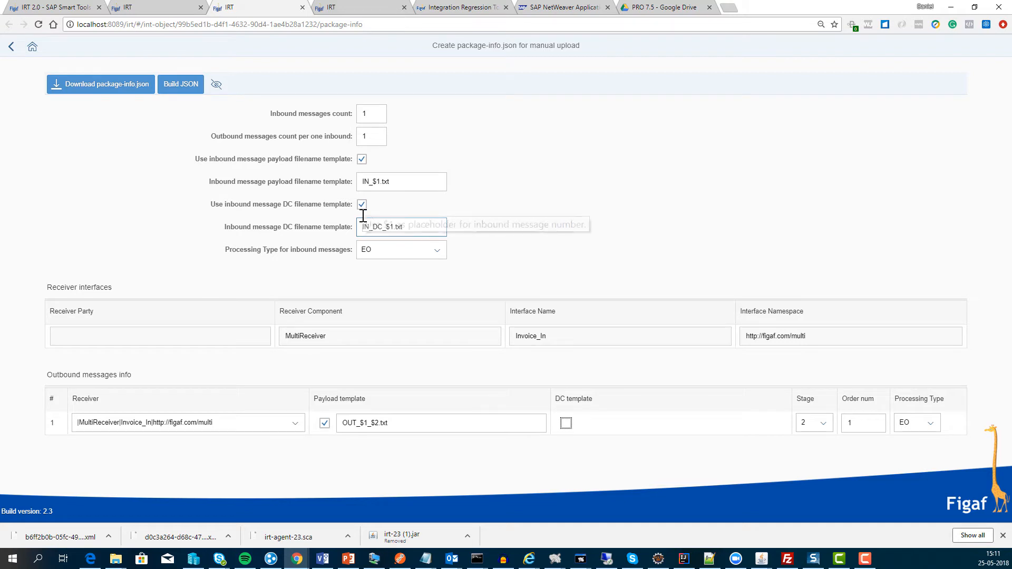
click(389, 255)
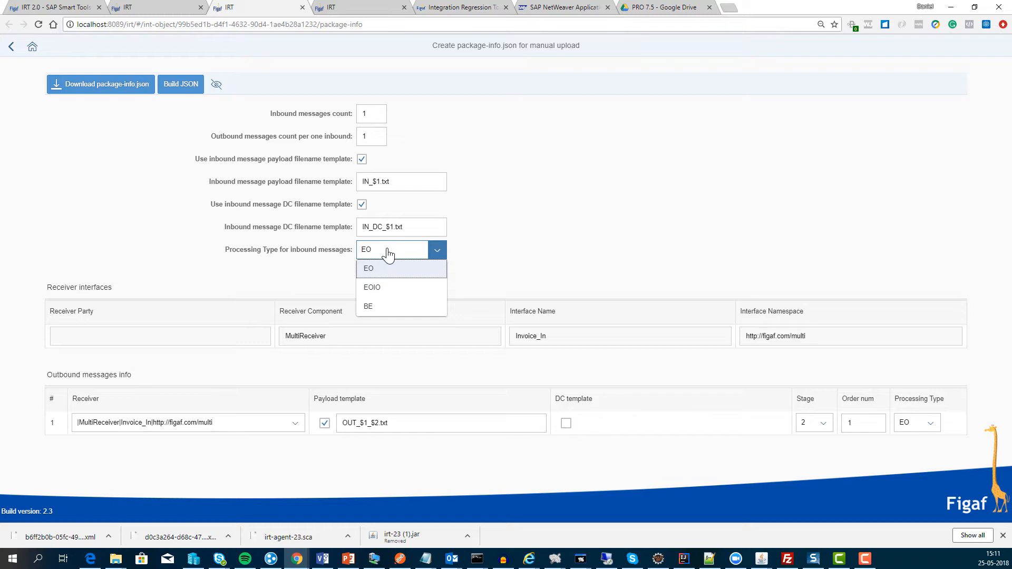
click(314, 247)
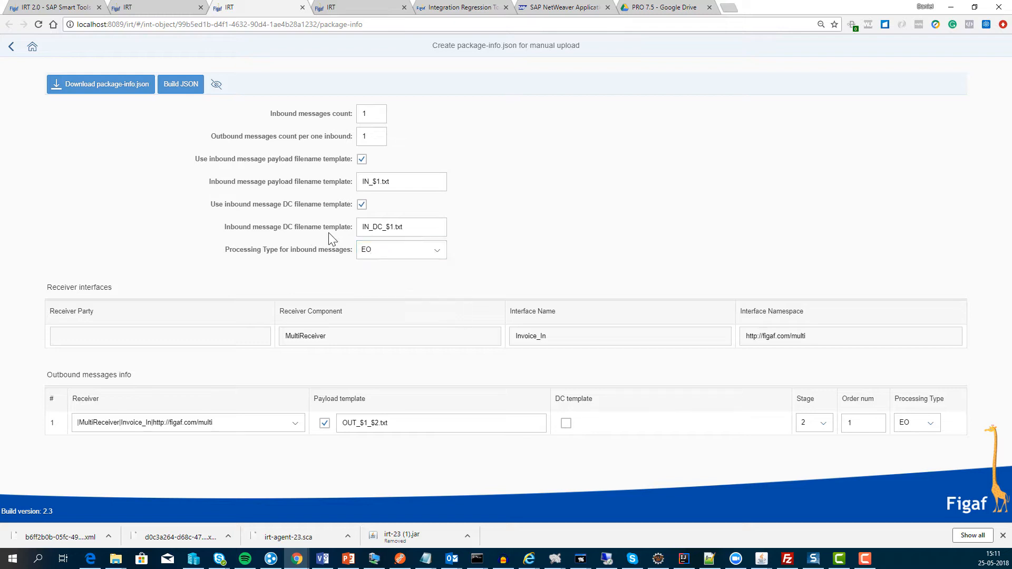
click(362, 204)
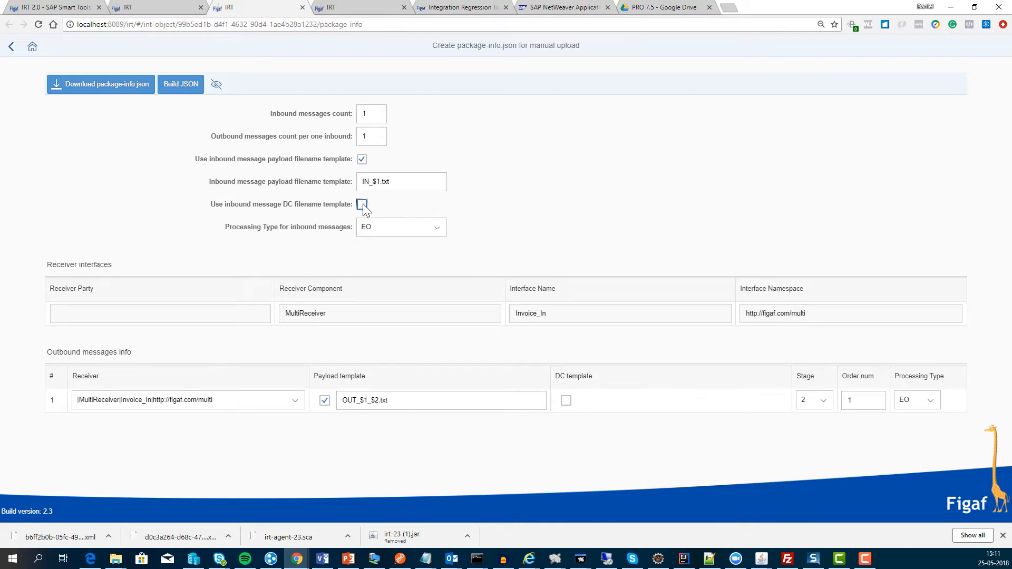
click(362, 205)
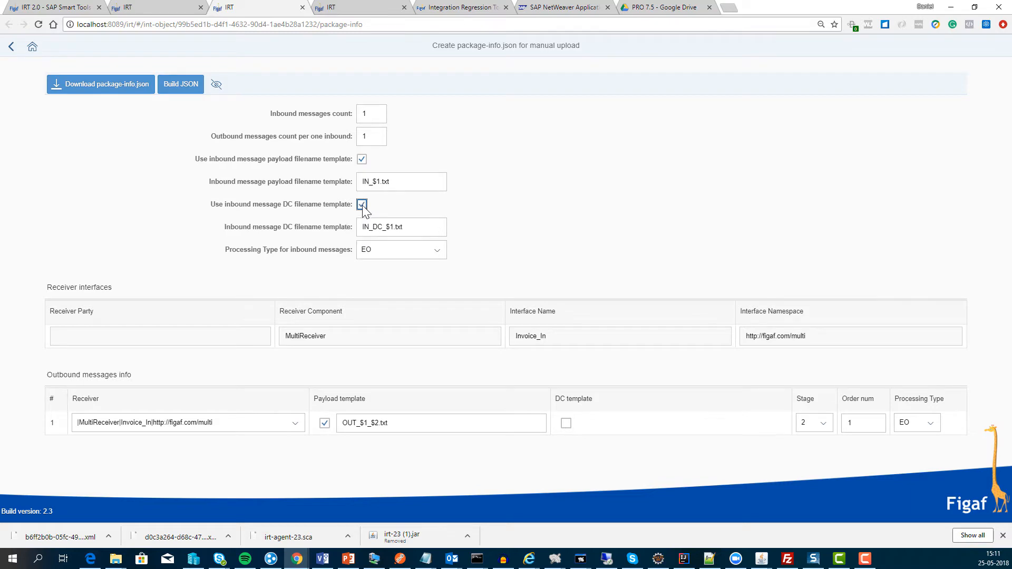
Preview the generated JSON with its inbound and outbound messages, and download the package-info.json file
click(223, 90)
scroll(181, 270, down, 1)
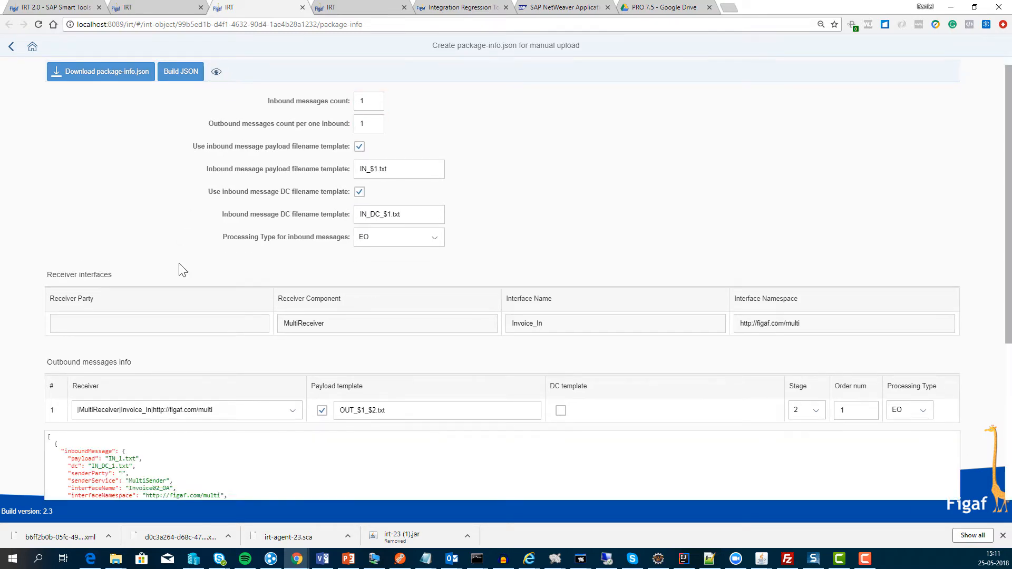
scroll(182, 269, down, 5)
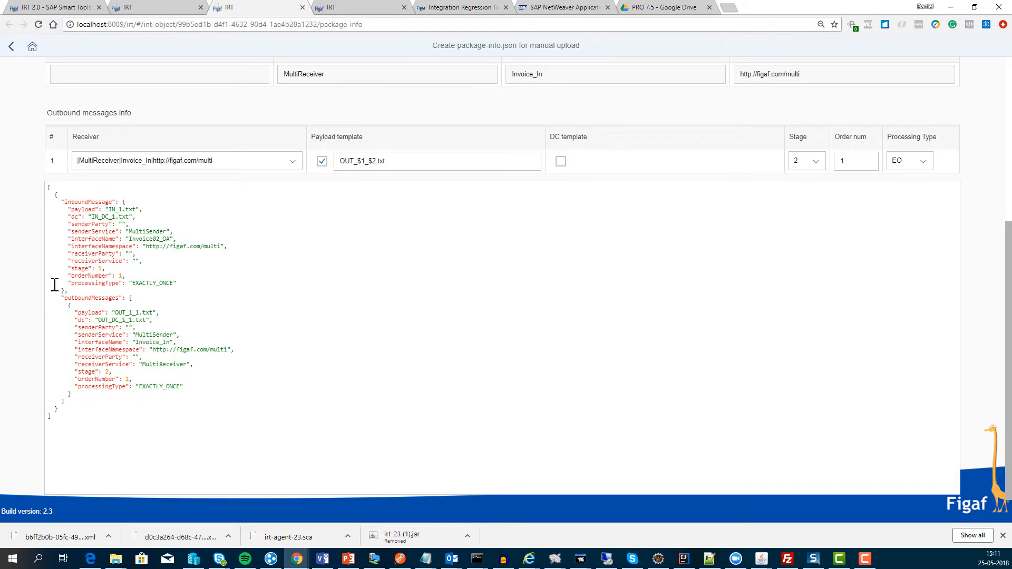
scroll(121, 279, up, 5)
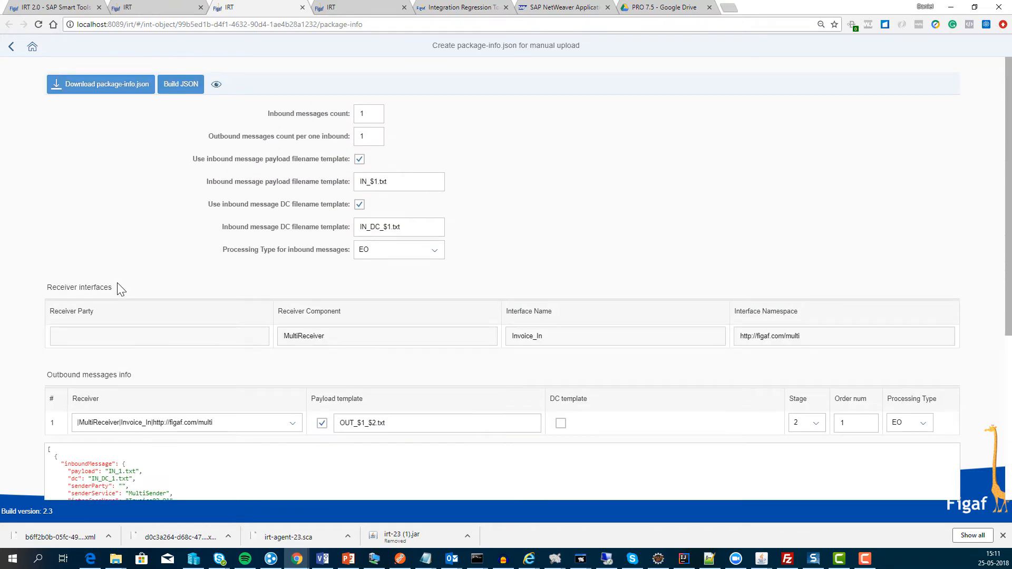
click(116, 90)
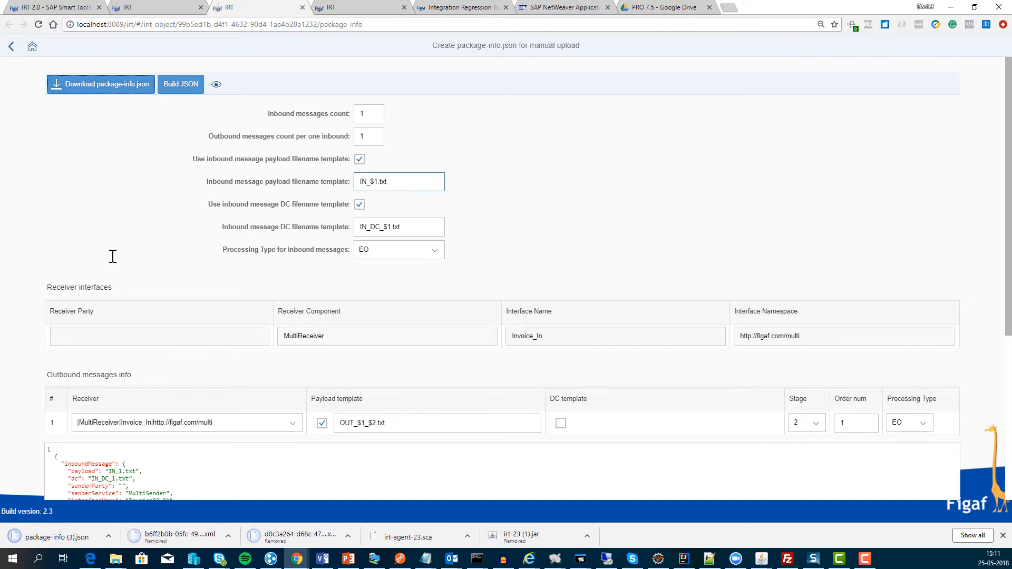
Switch to the irtmanual folder in File Explorer and put the downloaded package-info (3).json file into it
click(116, 558)
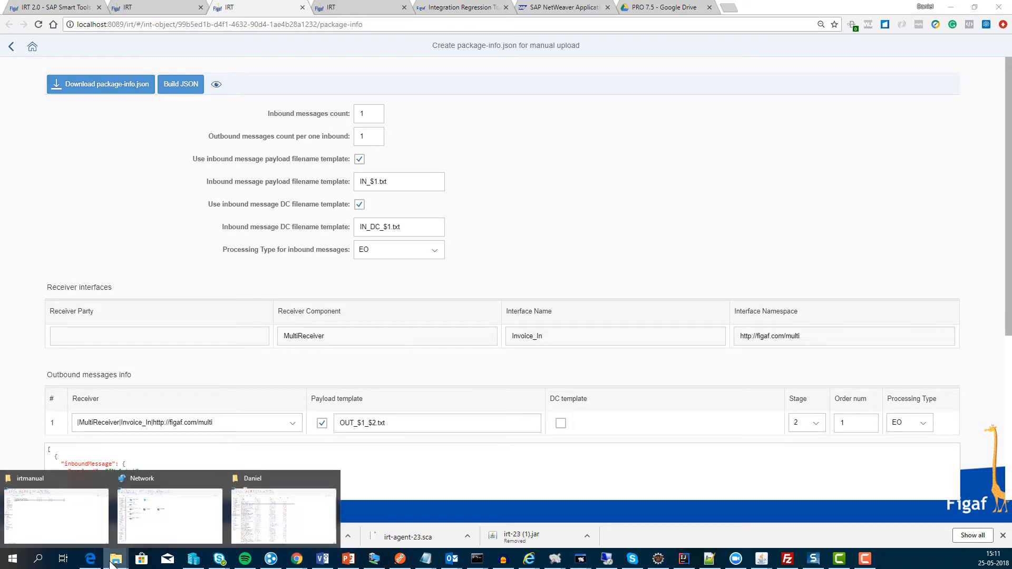
click(91, 530)
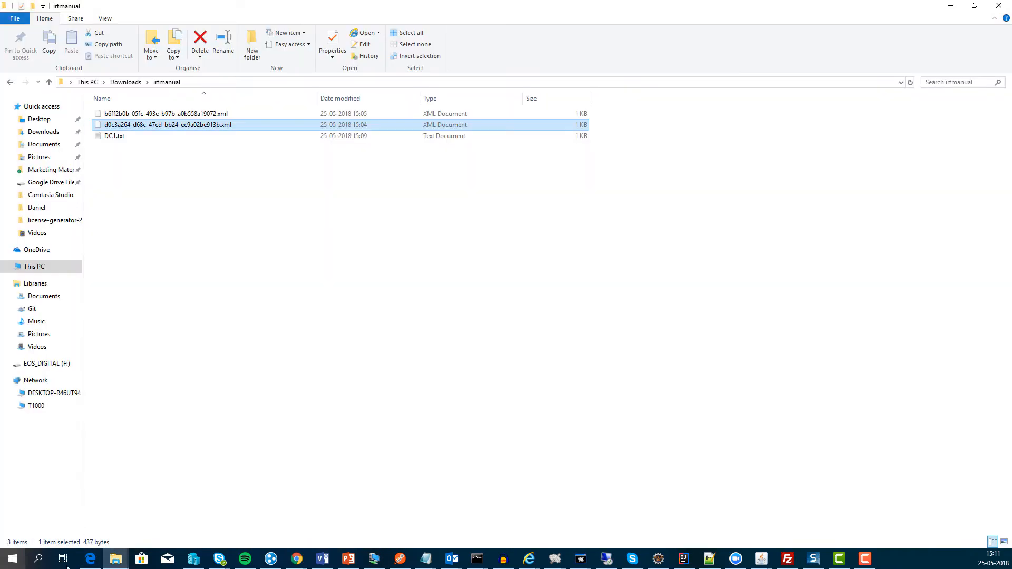
double_click(296, 11)
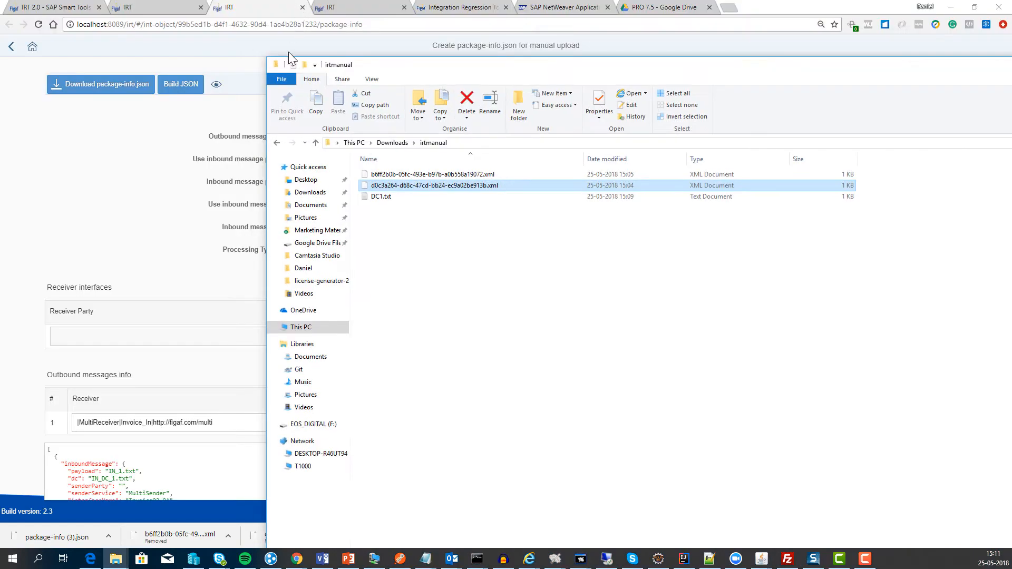
drag(40, 543, 450, 306)
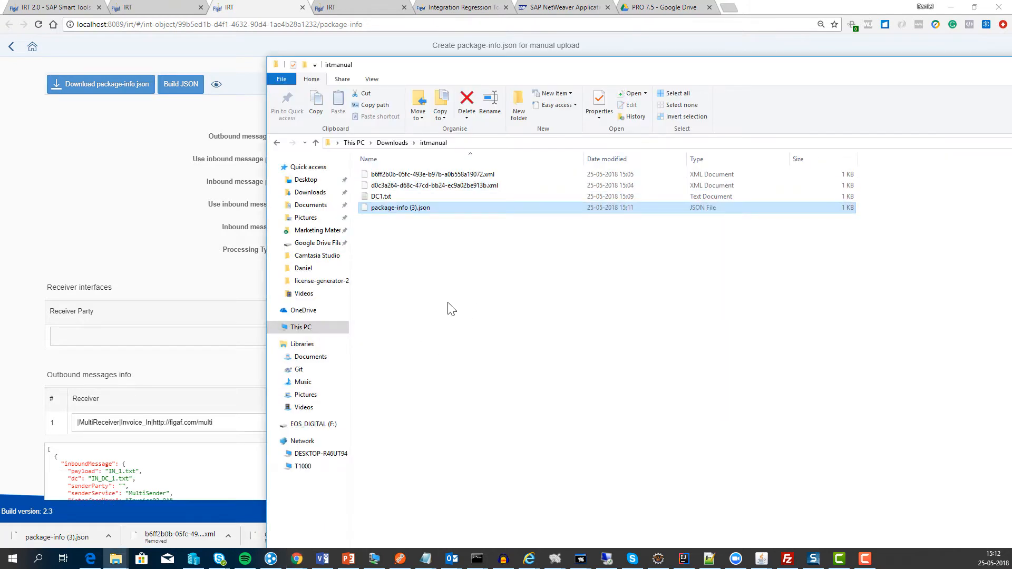
Rename the downloaded JSON file in the irtmanual folder to package-info.json
key(F2)
key(Right)
key(BackSpace)
key(BackSpace)
key(BackSpace)
key(BackSpace)
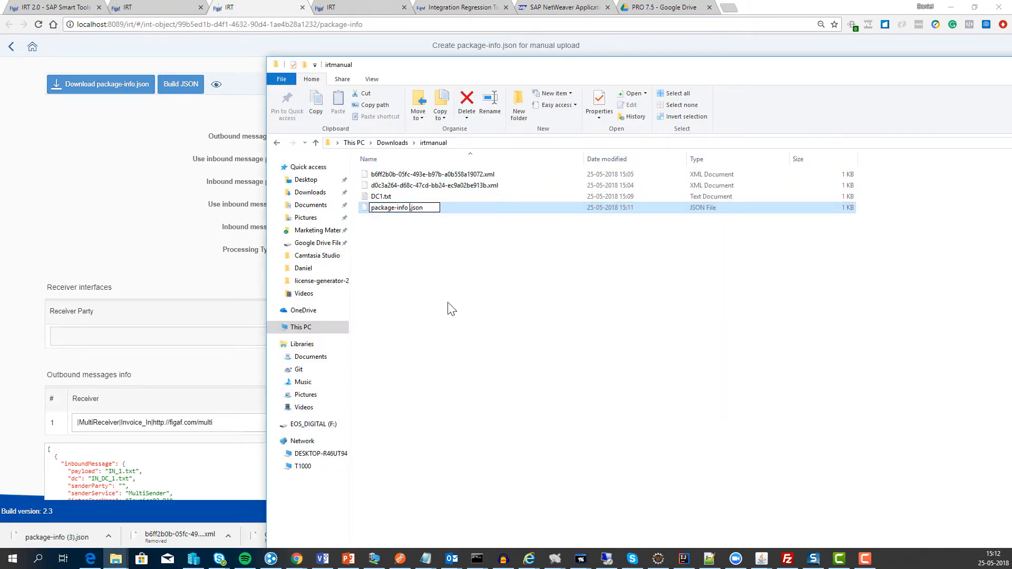
key(Return)
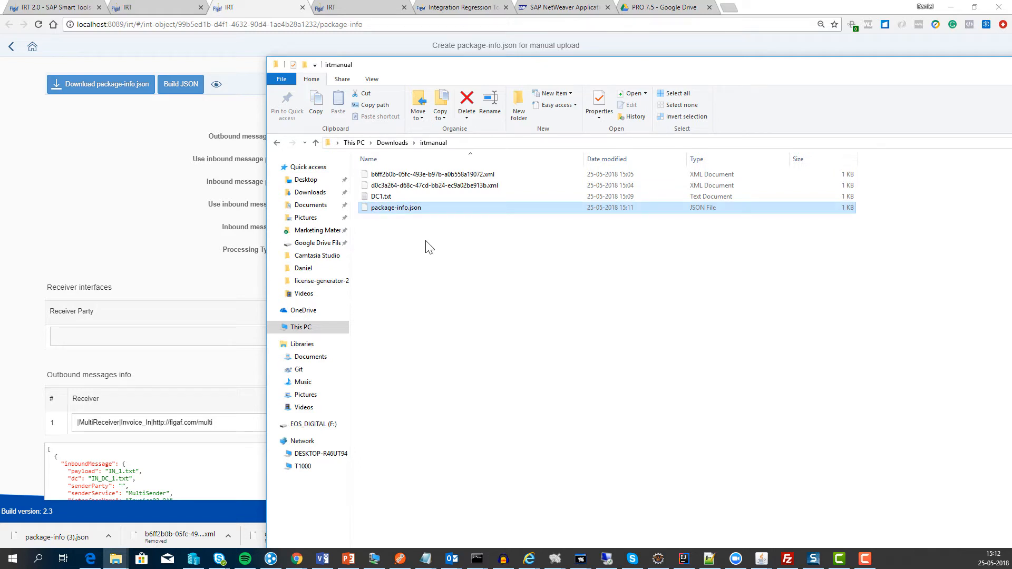
Open package-info.json in Notepad++, close the license file there, and examine which payload and DC file names the JSON references
right_click(417, 208)
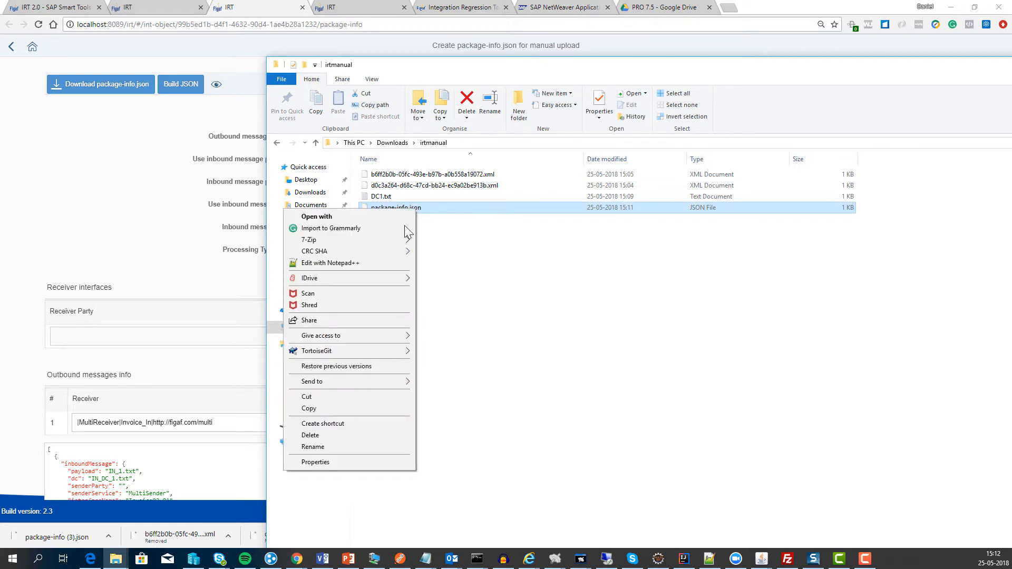
click(377, 261)
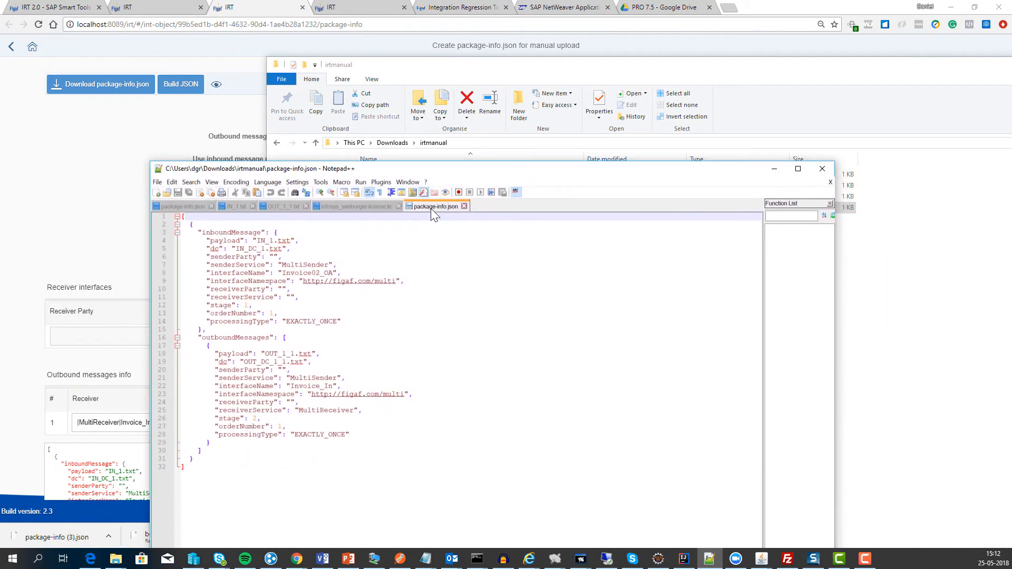
click(399, 206)
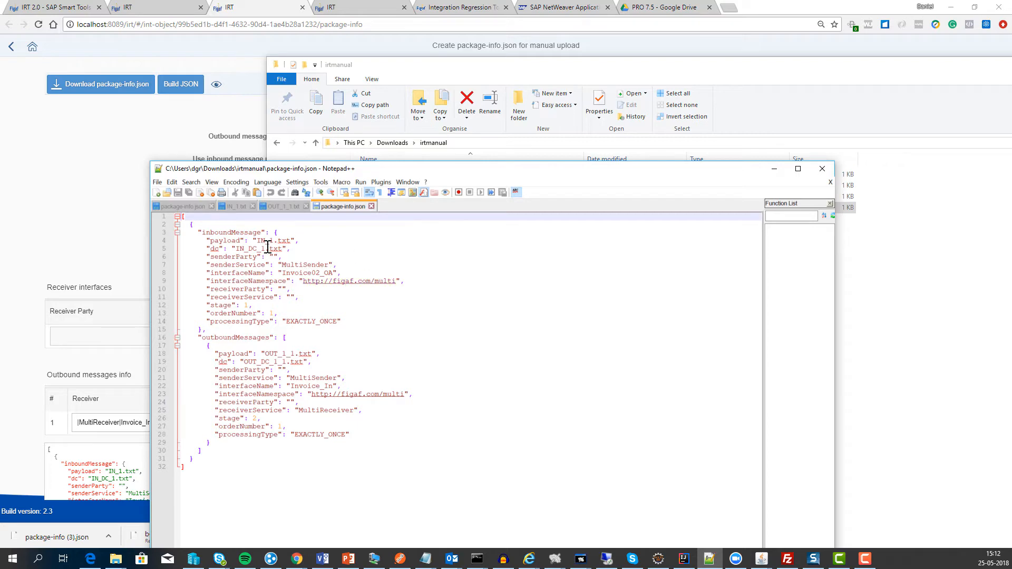
drag(371, 169, 656, 164)
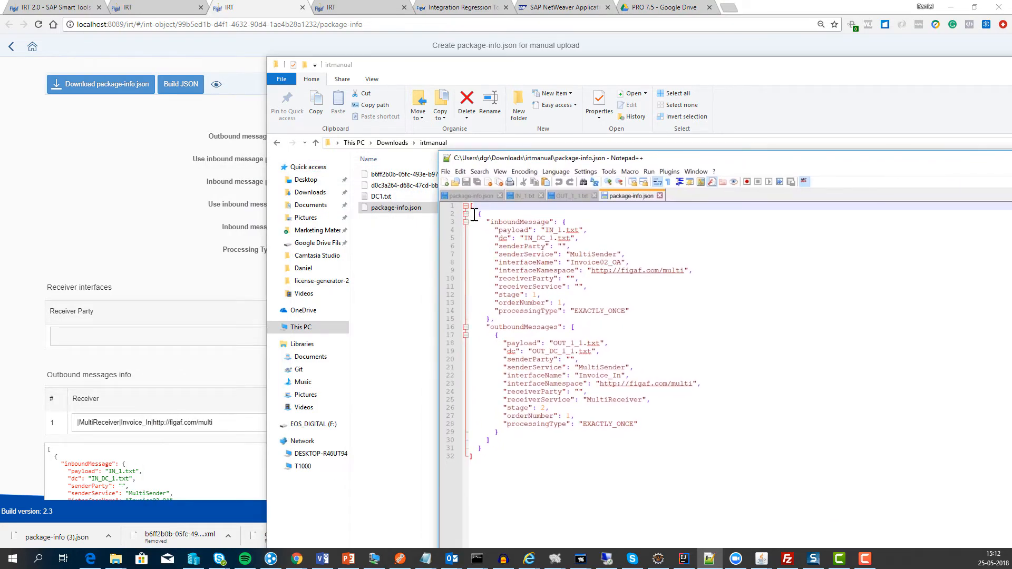
drag(471, 214, 526, 237)
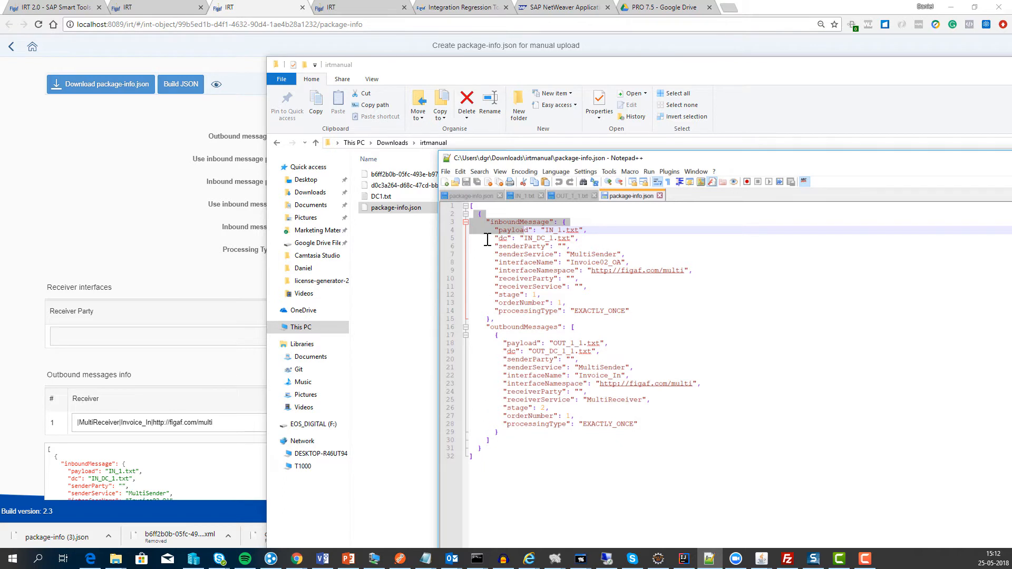
click(414, 242)
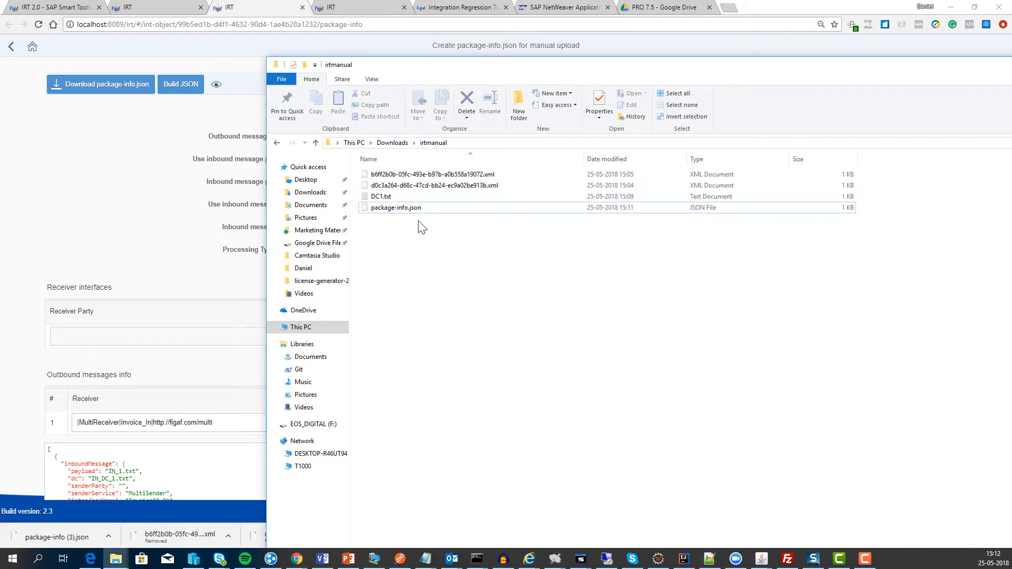
Open both XML payload files from the irtmanual folder in Notepad++ and examine which is the inbound and which the outbound message
click(441, 186)
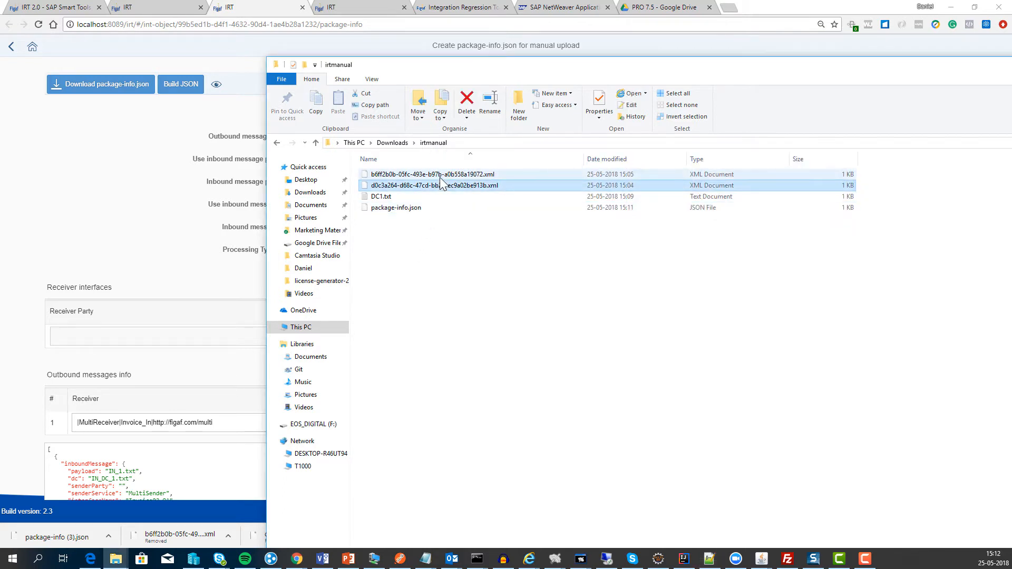
right_click(439, 177)
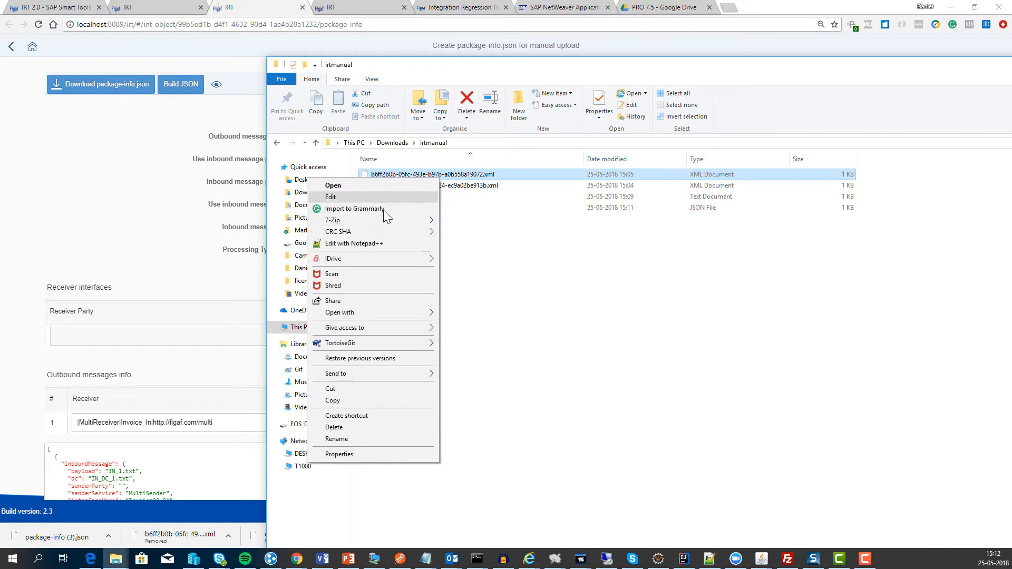
click(384, 245)
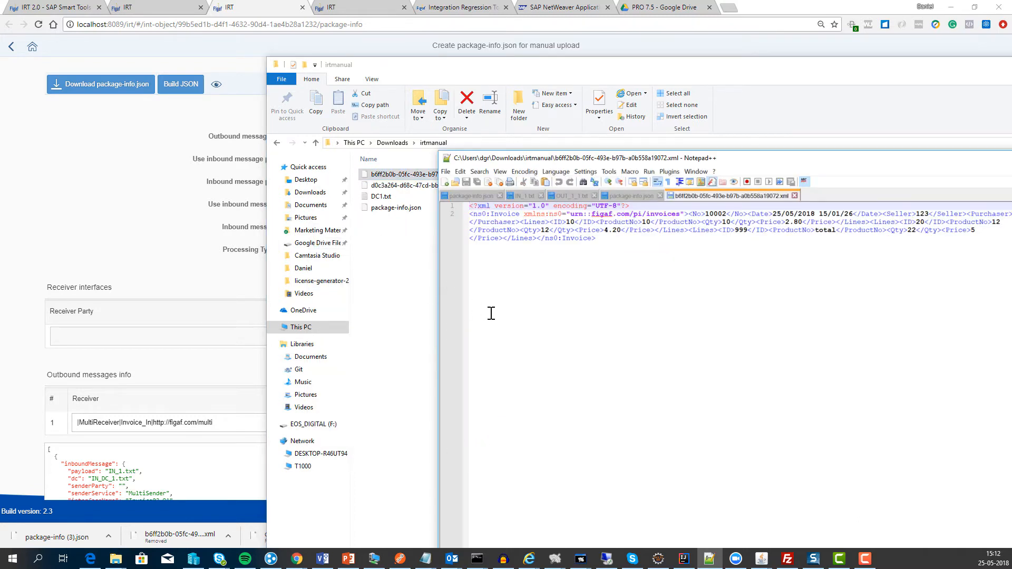
click(398, 188)
right_click(398, 188)
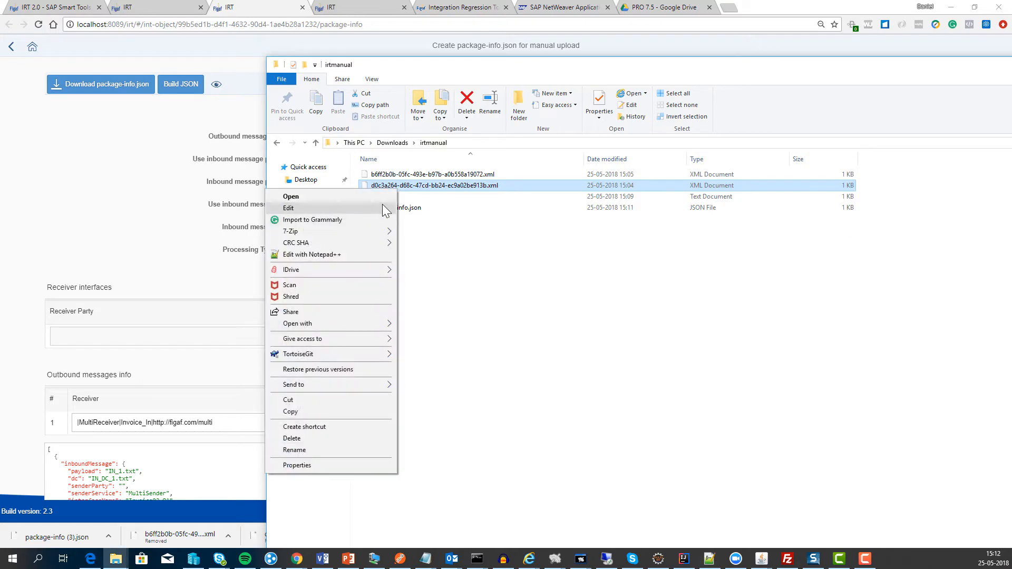
click(377, 254)
click(408, 187)
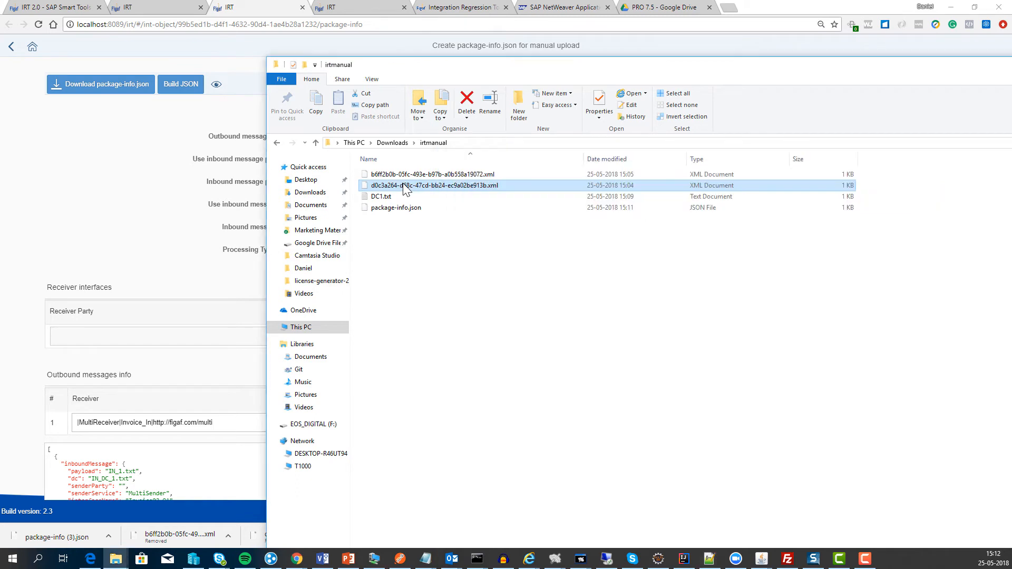
click(392, 209)
double_click(391, 211)
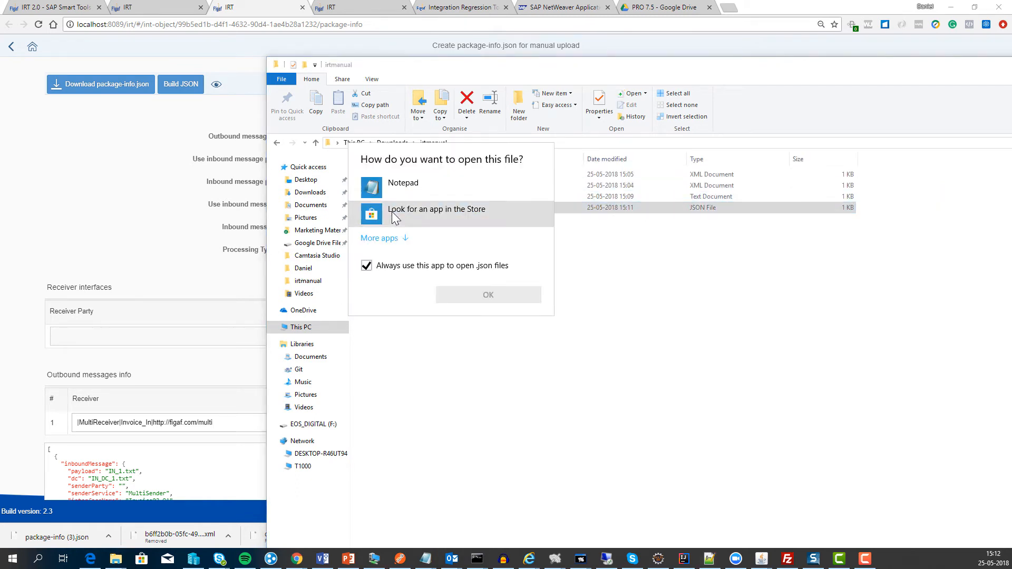
click(446, 352)
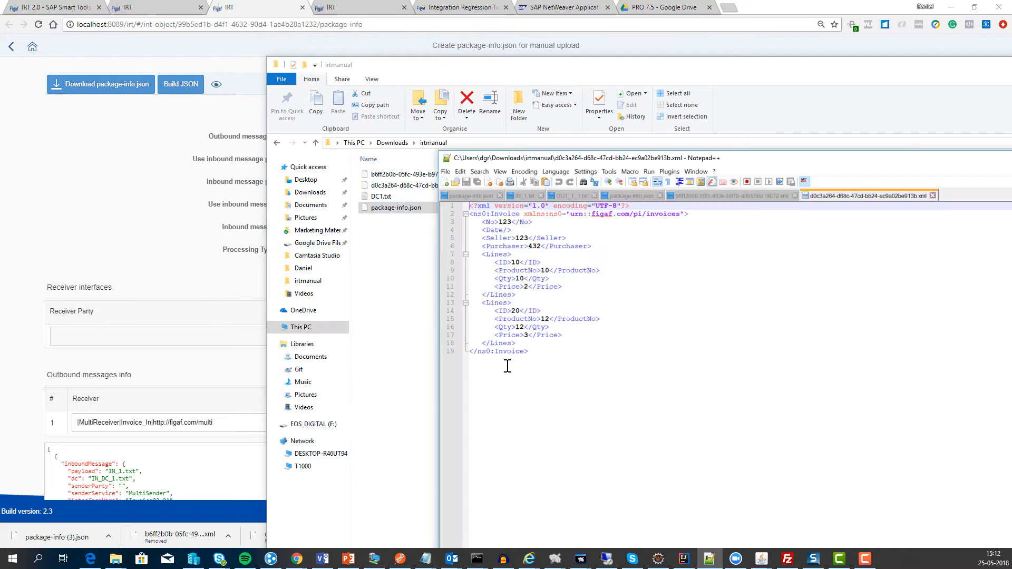
Copy the inbound payload name from package-info.json and rename the d0c3a264 XML file in the irtmanual folder to IN_1.txt
click(641, 194)
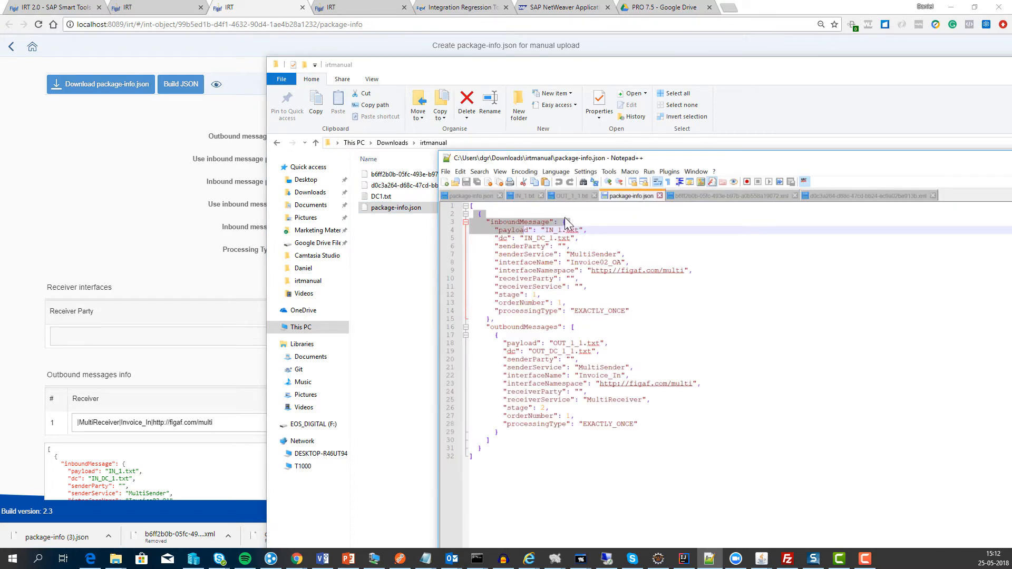
click(578, 230)
drag(579, 231, 544, 230)
key(ctrl+c)
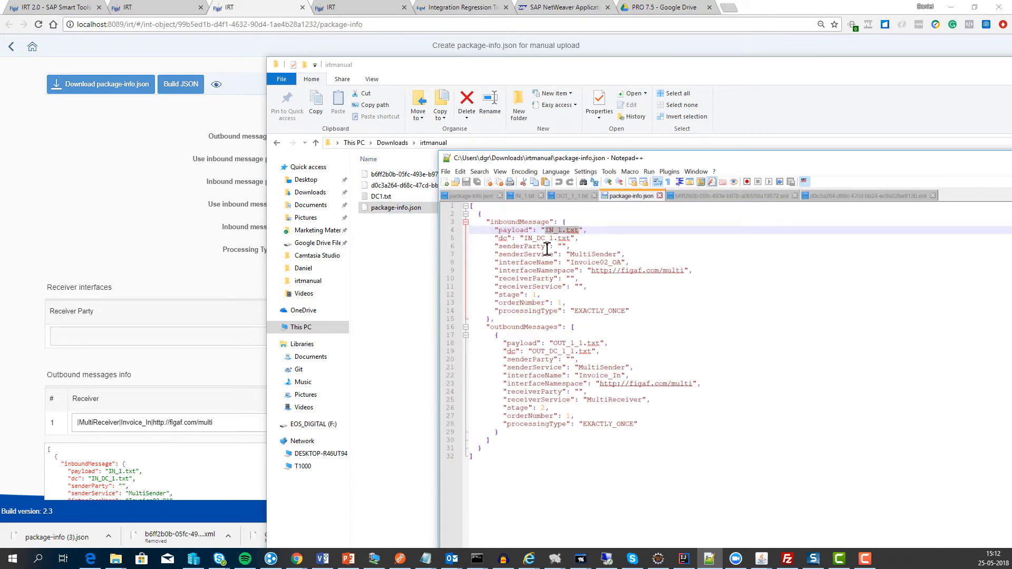
click(393, 185)
click(398, 188)
key(ctrl+a)
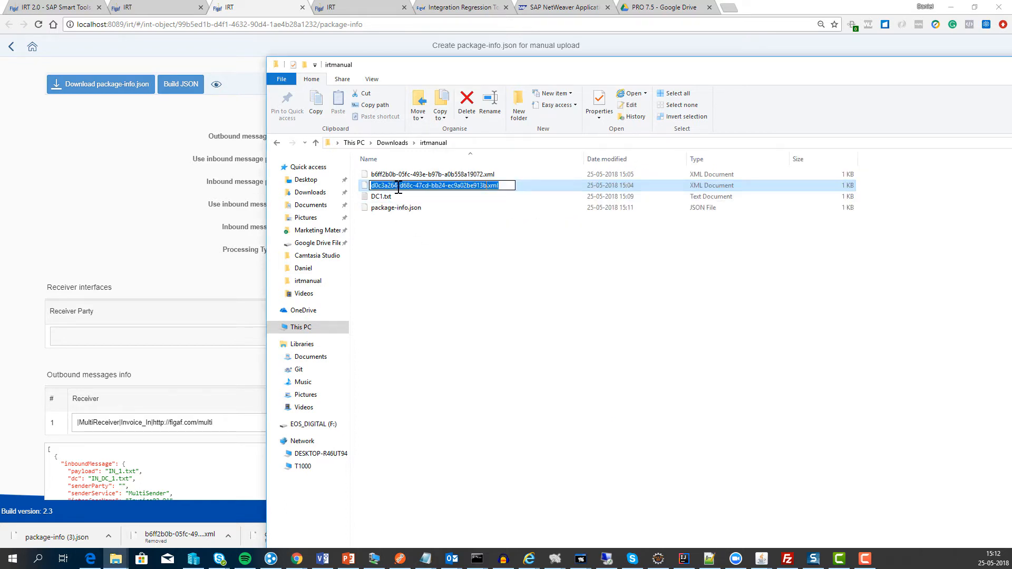
key(ctrl+v)
key(Return)
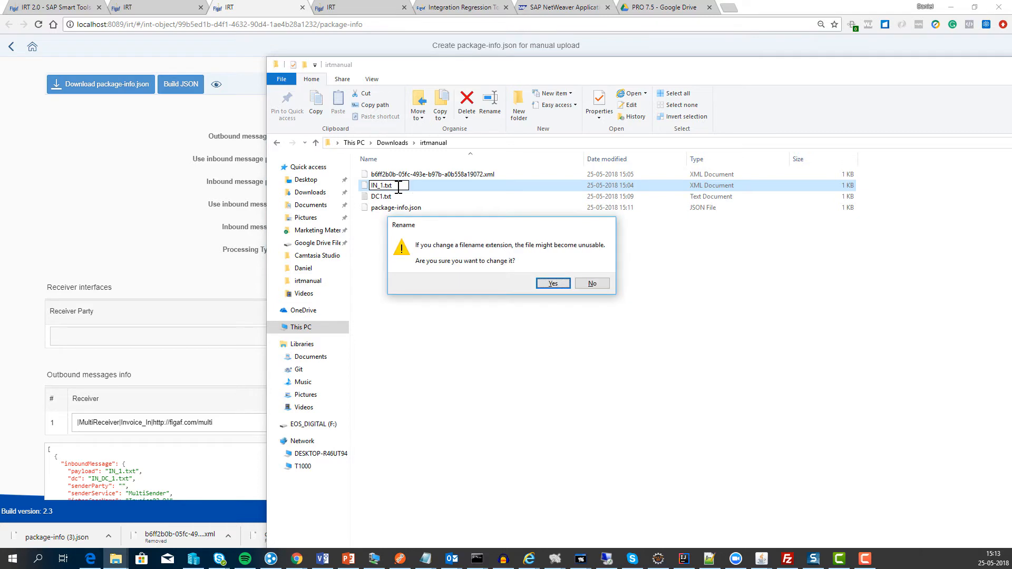
key(Return)
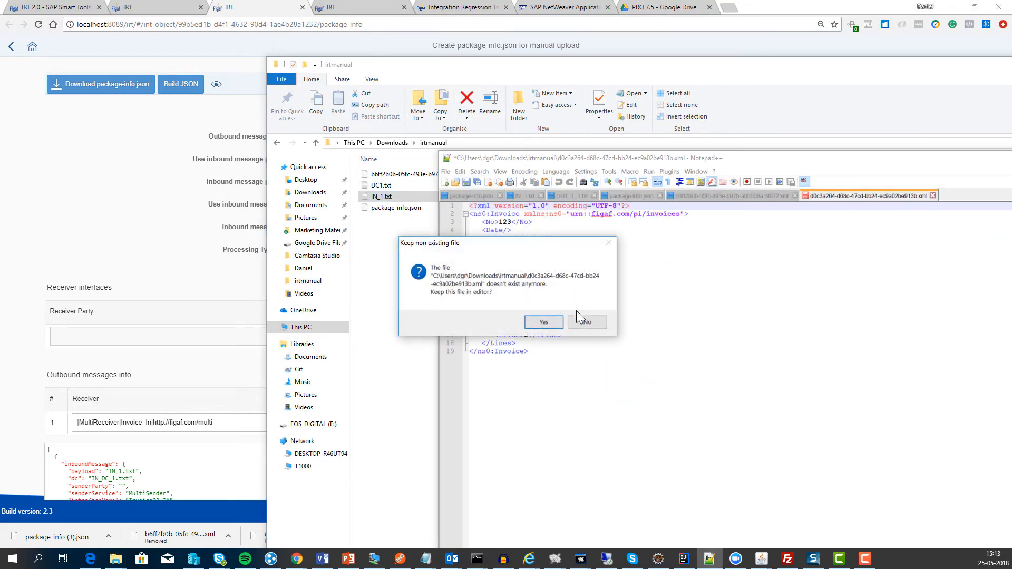
Close both XML files in Notepad++ and rename the b6ff2b0b XML file to OUT_1_1.txt, the outbound payload name in package-info.json
click(590, 323)
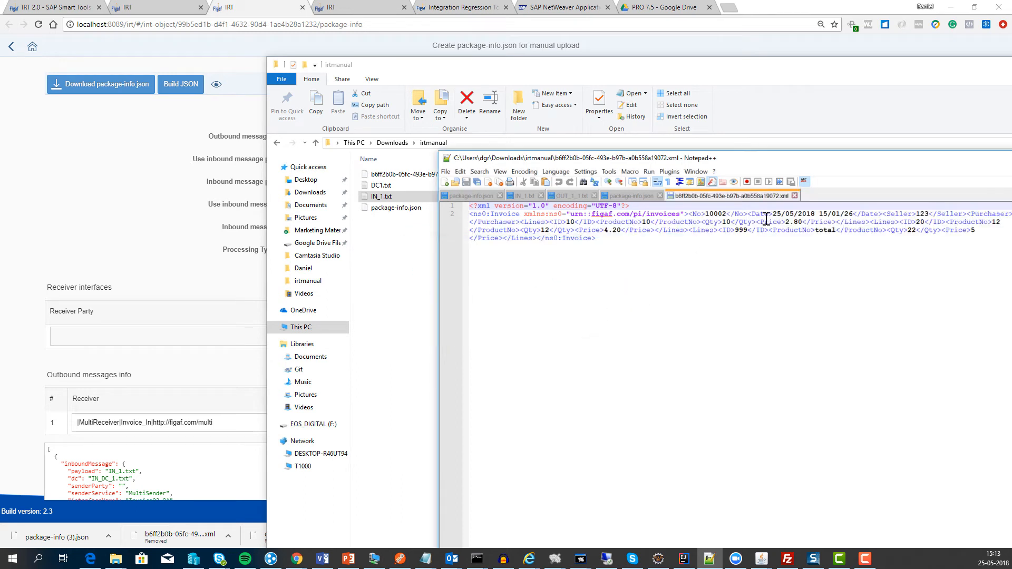
click(794, 195)
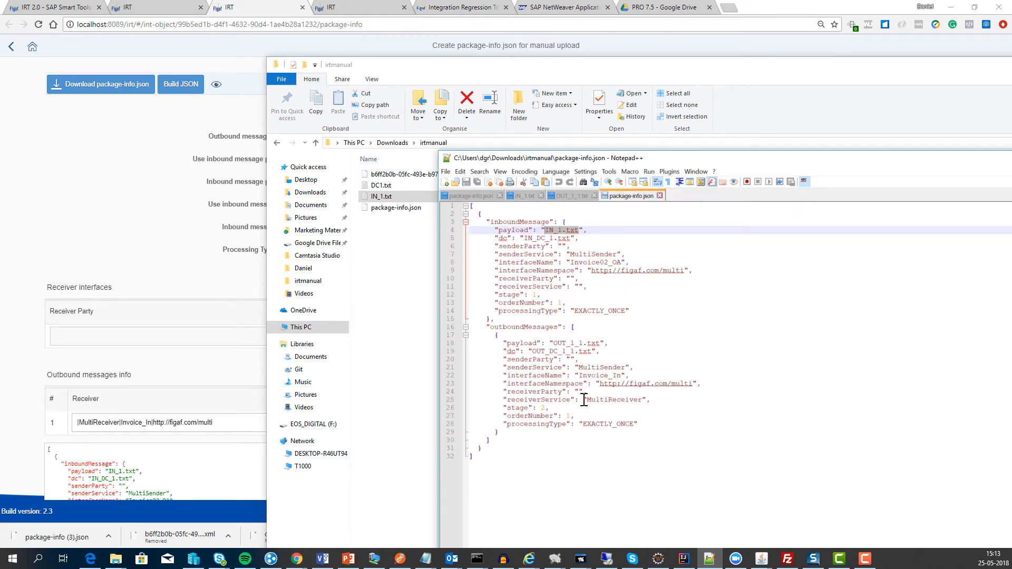
double_click(593, 343)
drag(585, 343, 554, 343)
key(ctrl+c)
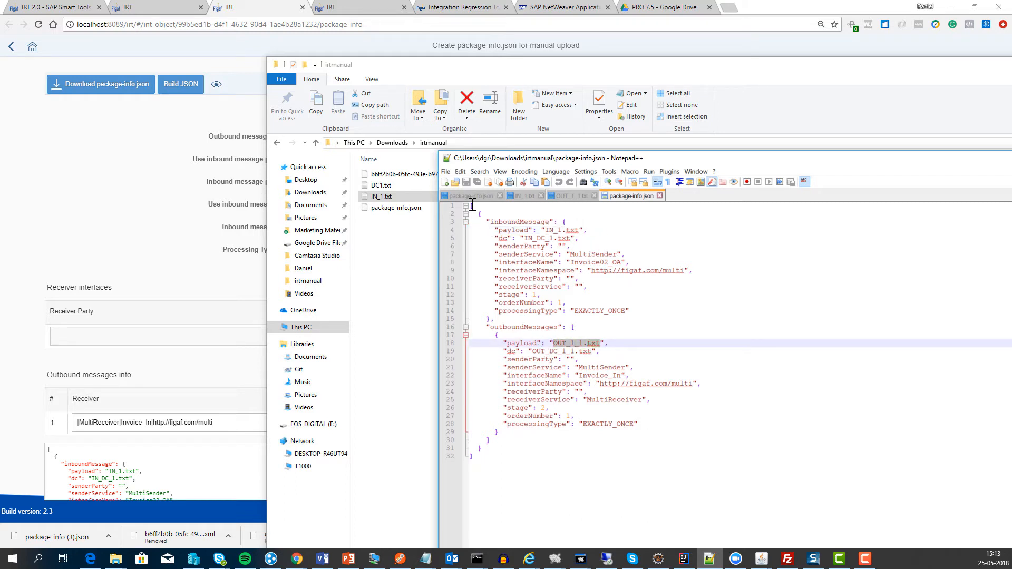
click(394, 175)
click(393, 175)
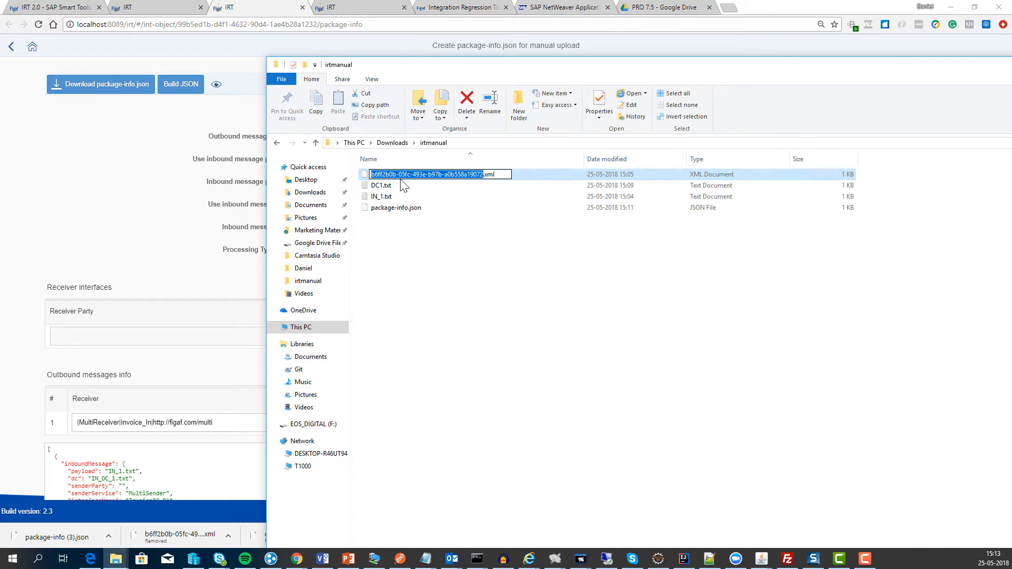
key(ctrl+a)
key(ctrl+v)
key(Return)
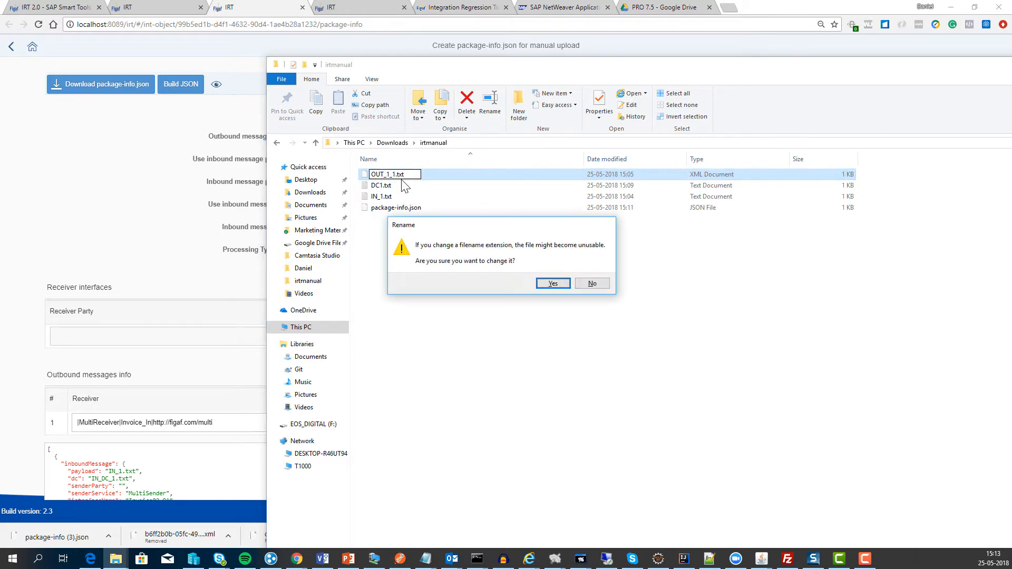
key(Return)
Copy the DC1.txt file name and set the inbound message's dc value in package-info.json to DC1.txt
click(381, 174)
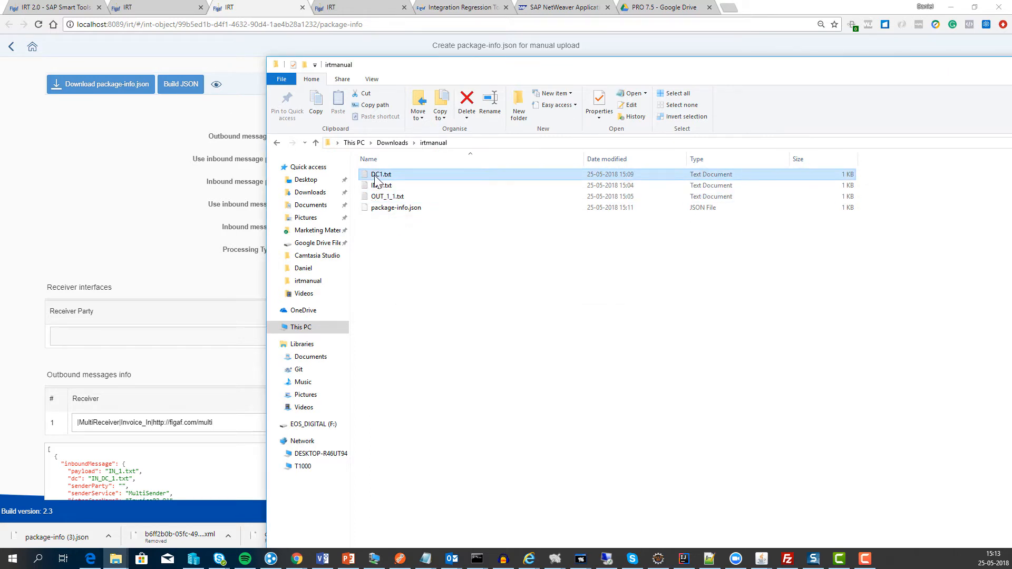
click(381, 175)
key(ctrl+c)
key(End)
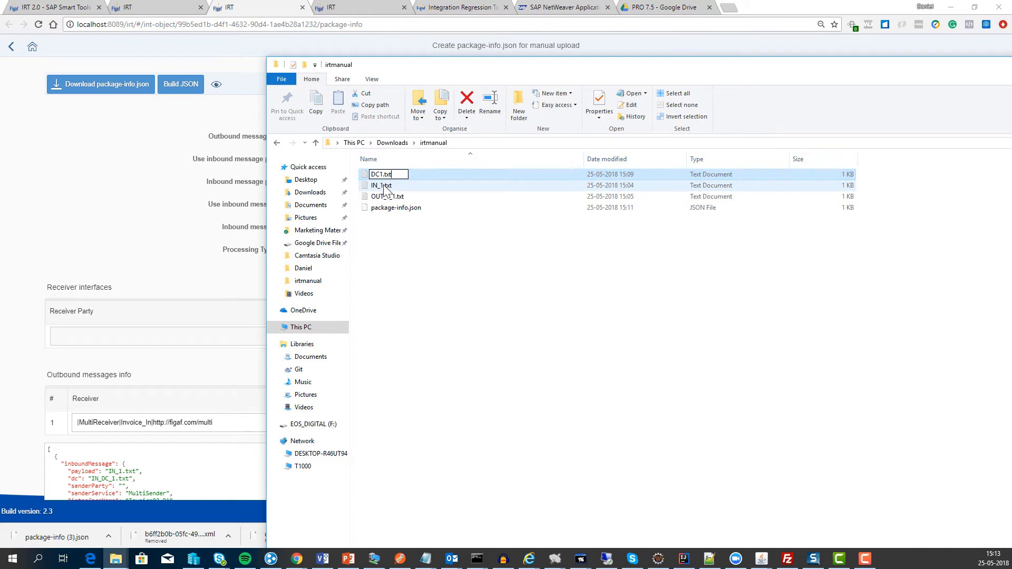
key(Return)
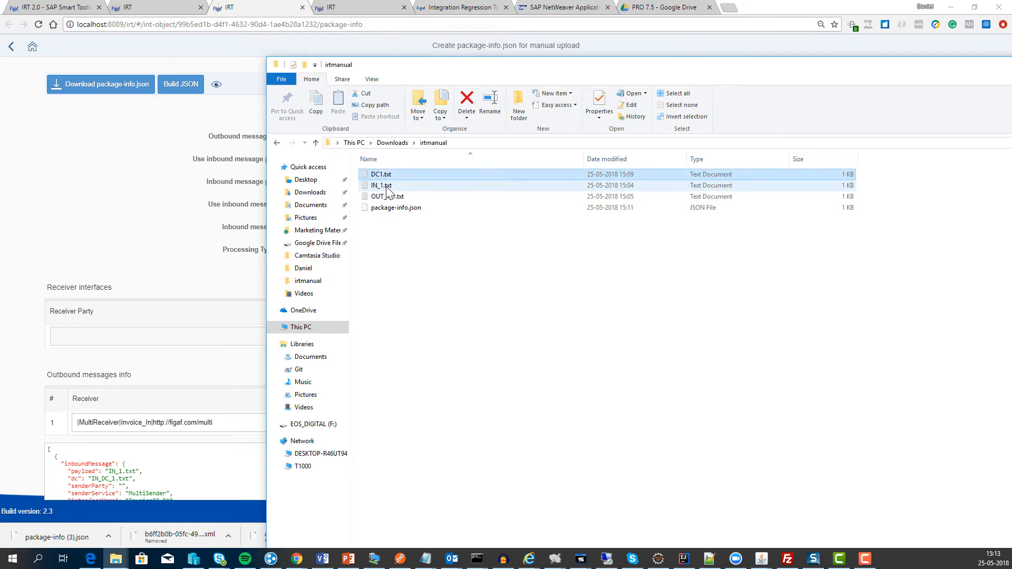
key(alt+Tab)
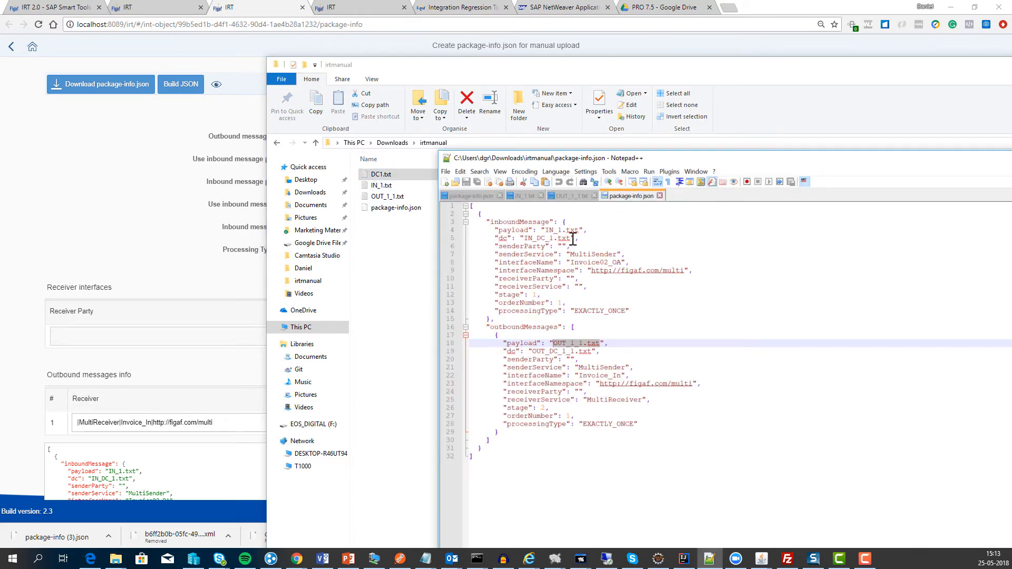
drag(573, 238, 524, 238)
key(ctrl+v)
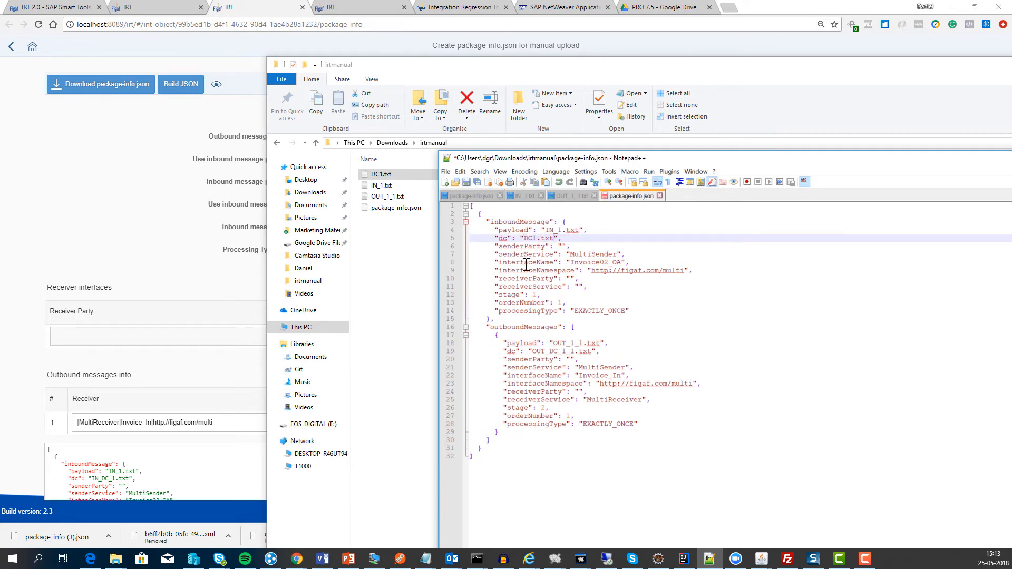
Set the outbound message's dc value to null, save package-info.json and close Notepad++
click(595, 351)
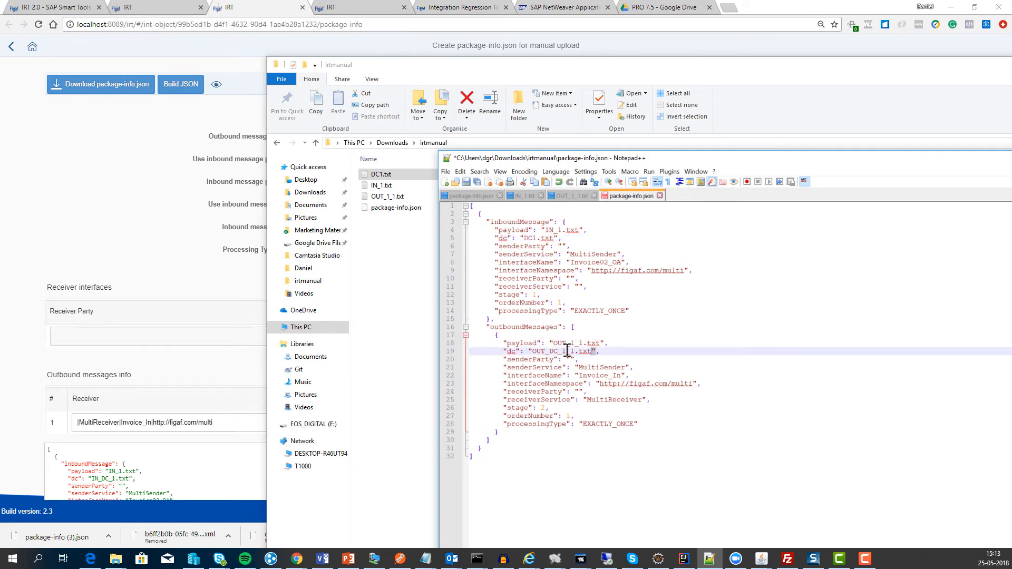
drag(566, 351, 530, 351)
key(Delete)
text(null,)
key(ctrl+s)
key(alt+F4)
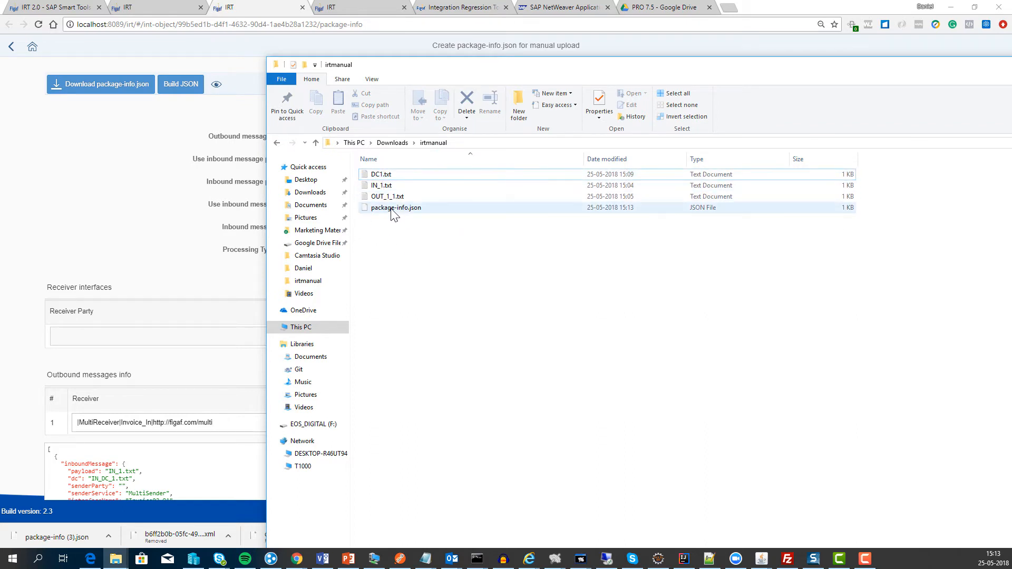
Open DC1.txt in Notepad++ and examine how its name, namespace and value entries are separated, then return to the irtmanual folder
click(384, 176)
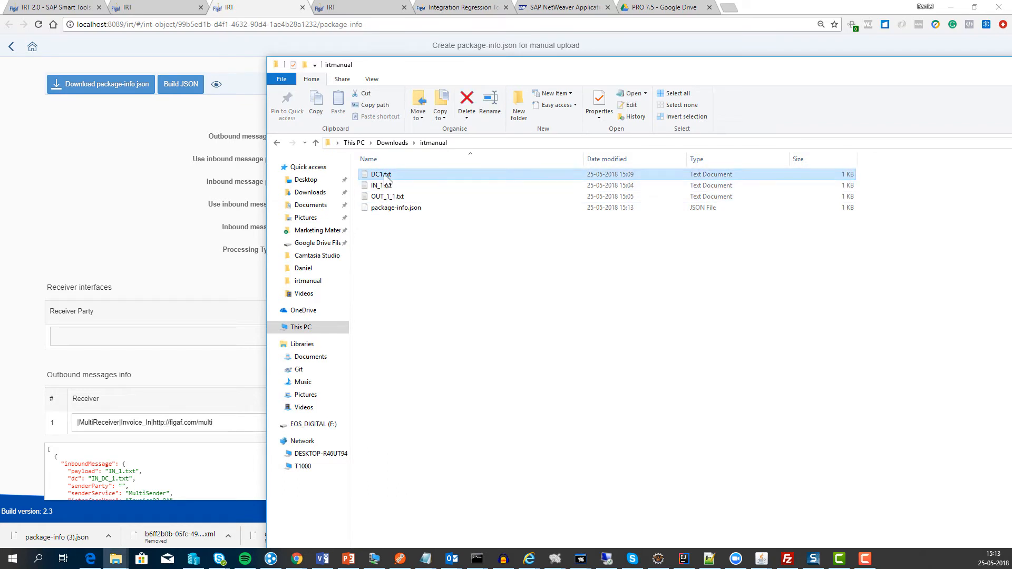
right_click(383, 175)
click(351, 249)
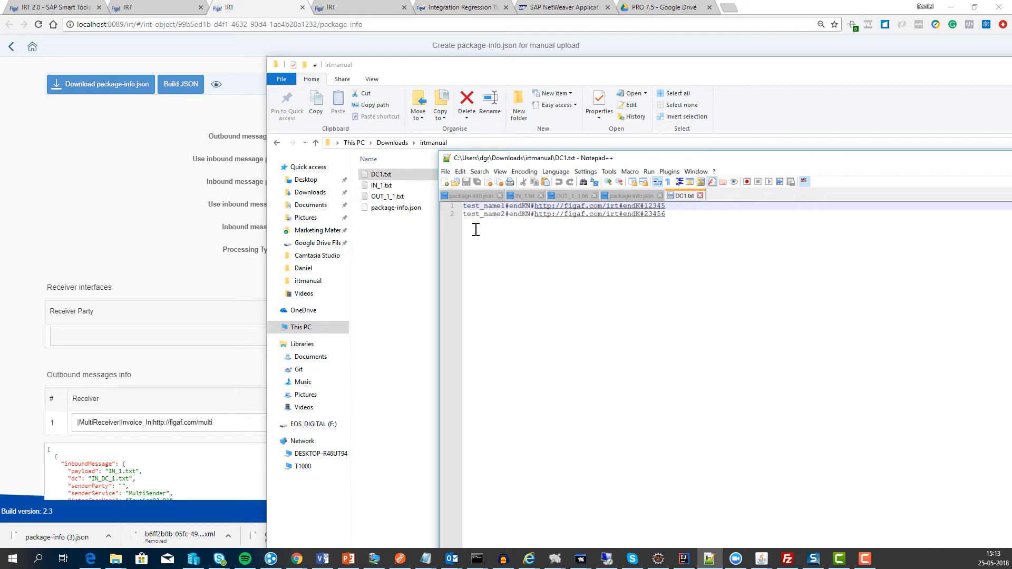
click(459, 214)
drag(500, 214, 531, 216)
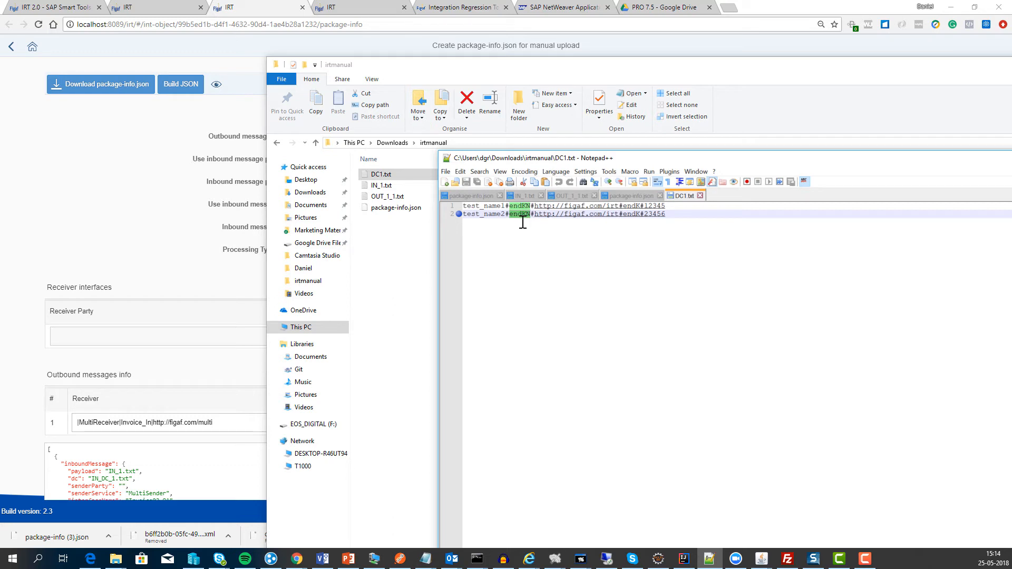
drag(504, 215, 535, 213)
click(698, 220)
click(414, 268)
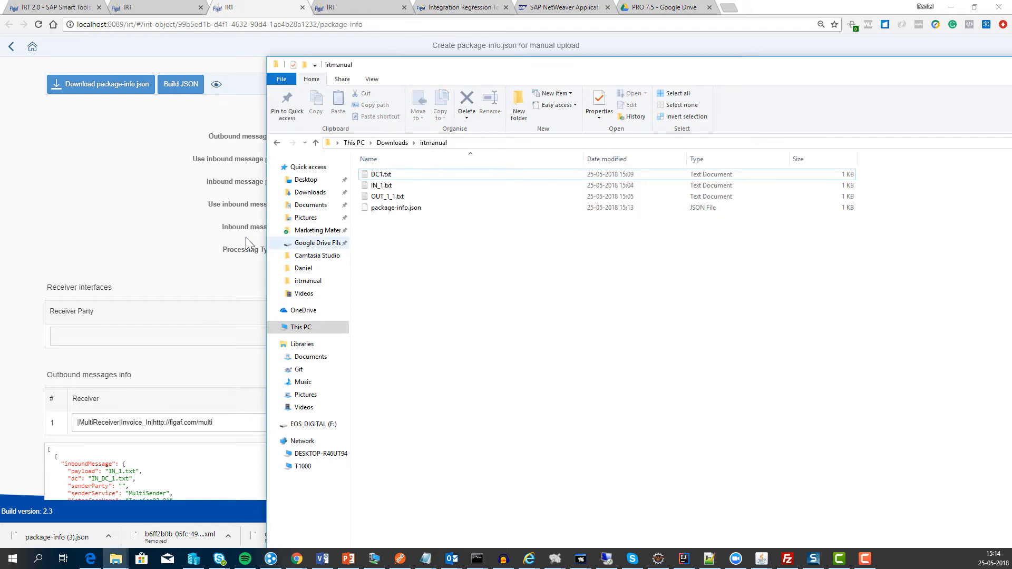
Compress DC1.txt, IN_1.txt, OUT_1_1.txt and package-info.json into one zip archive in the irtmanual folder, keeping the default name
click(409, 208)
shift+click(397, 176)
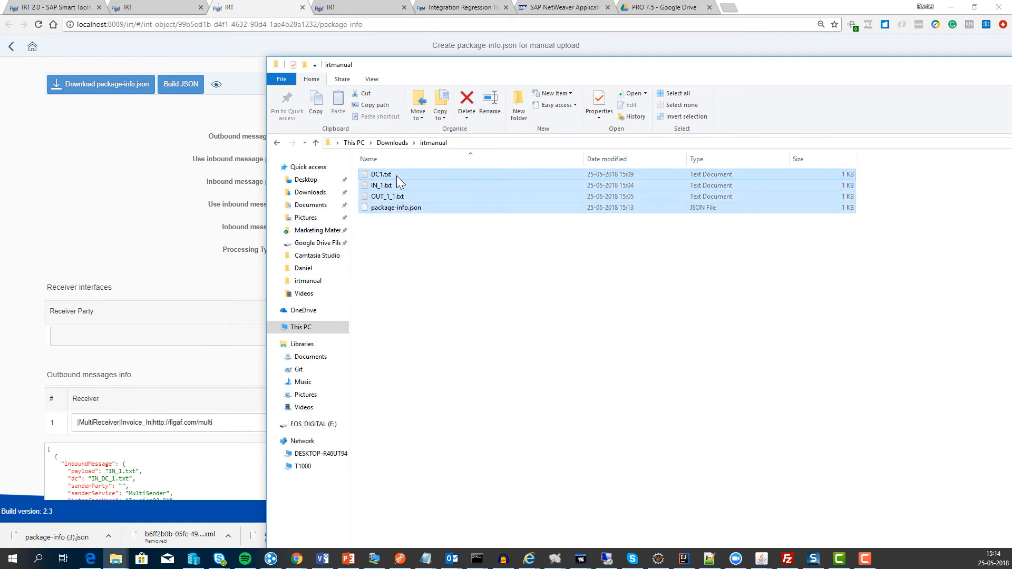
right_click(396, 175)
mouse_move(387, 193)
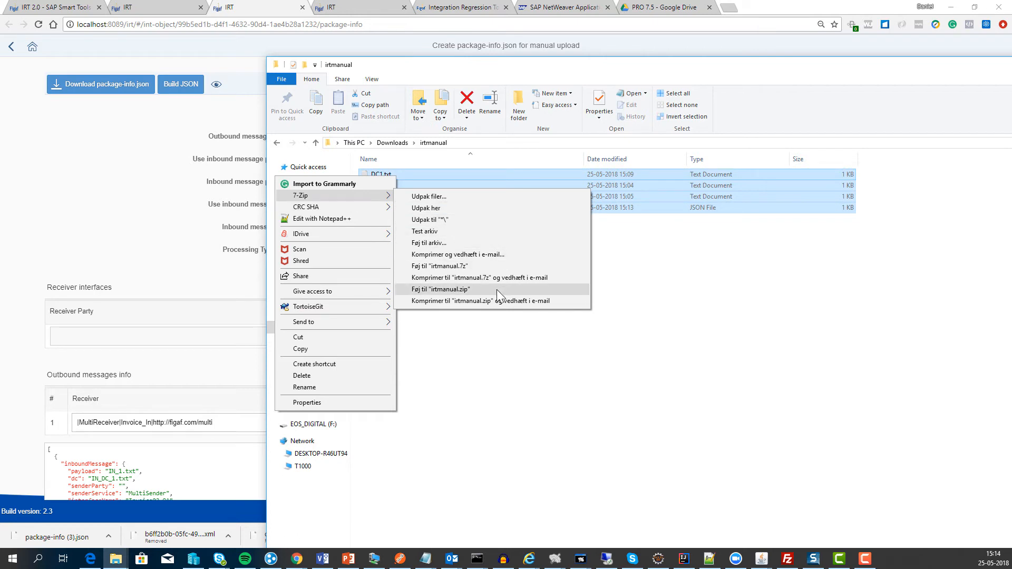
mouse_move(349, 324)
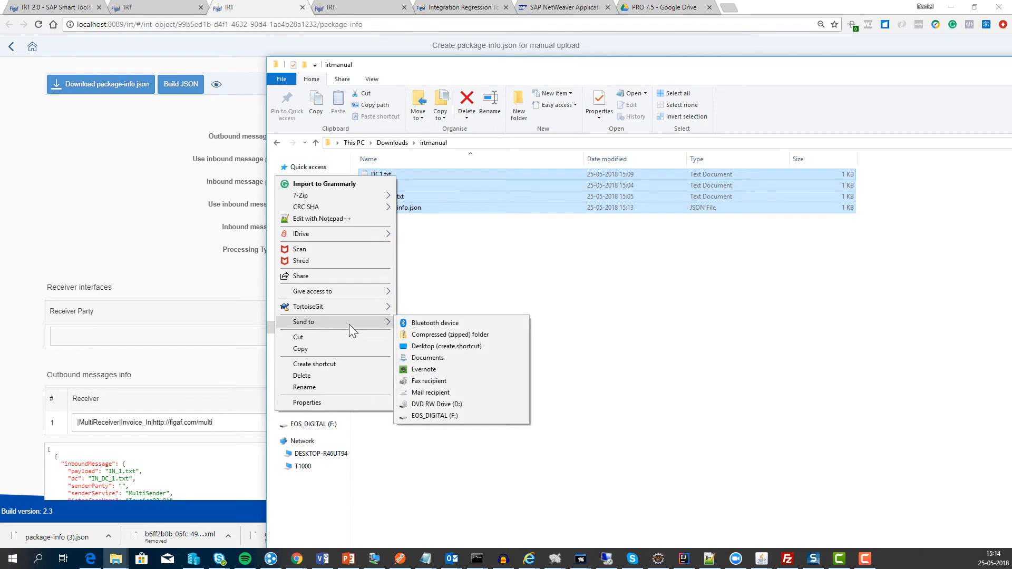
click(417, 335)
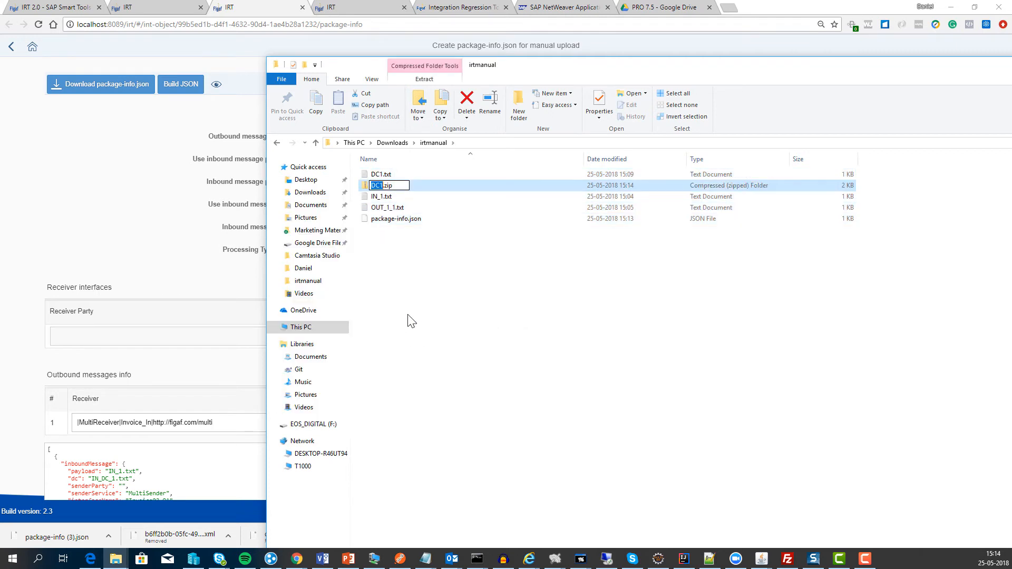
key(Return)
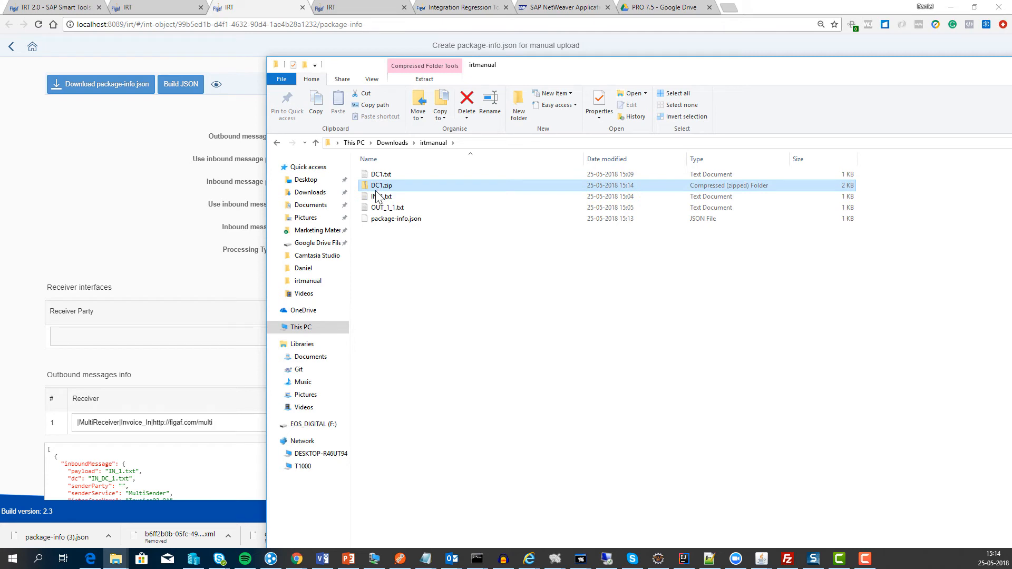
Return to the test case creation form in Chrome, load DC1.zip from the irtmanual folder as payload and save the test case
click(126, 242)
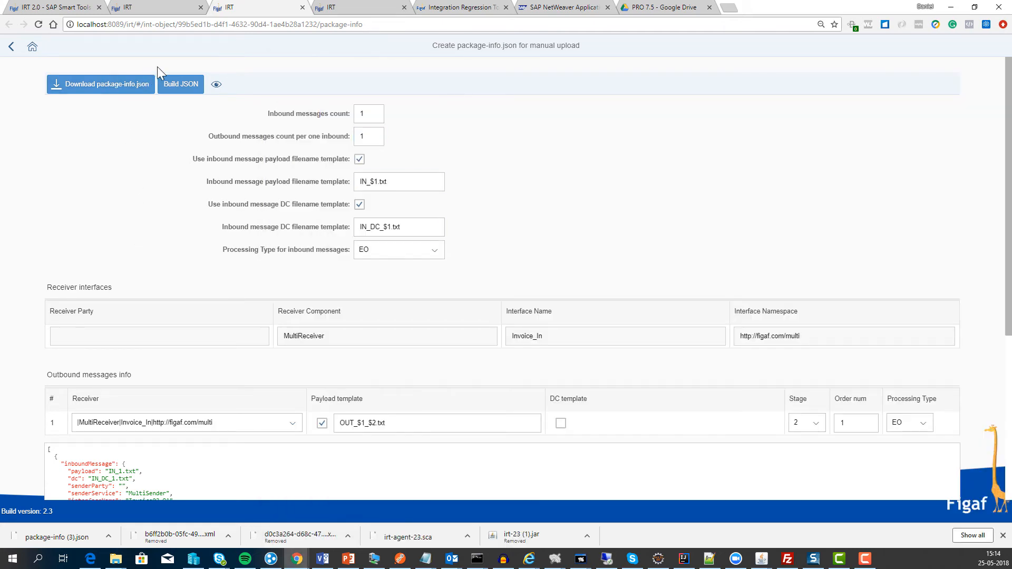
click(166, 3)
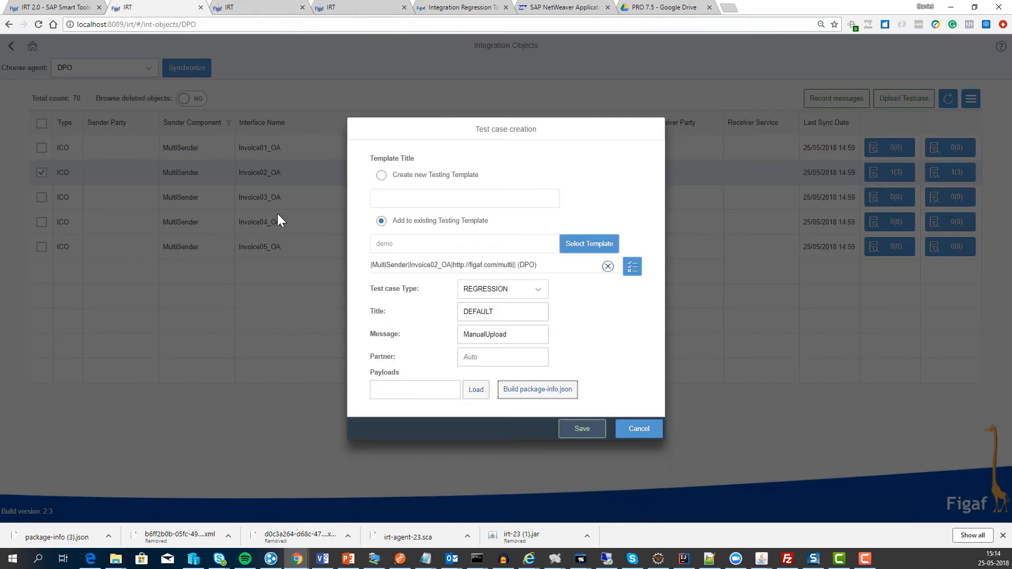
click(475, 390)
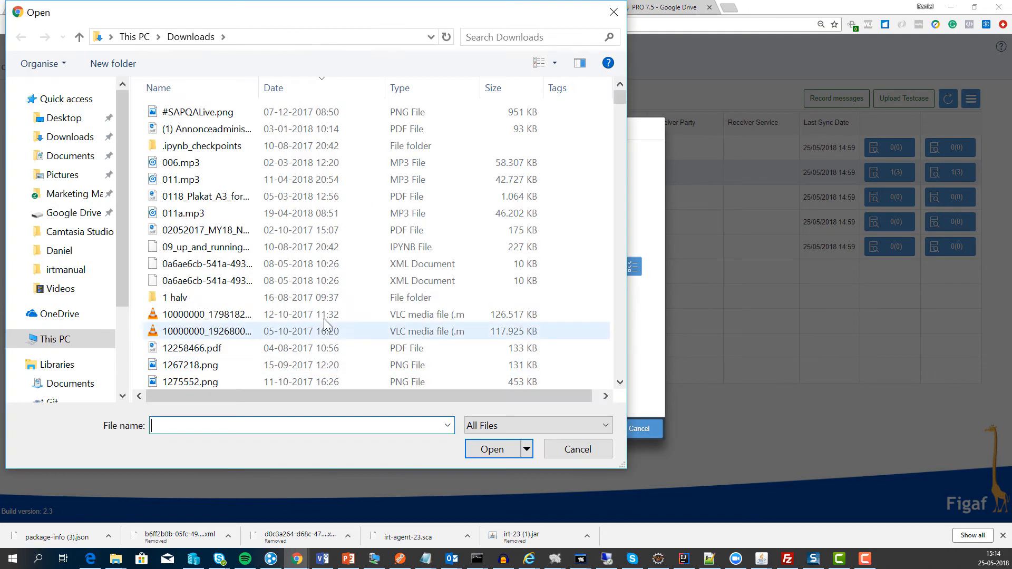
double_click(212, 113)
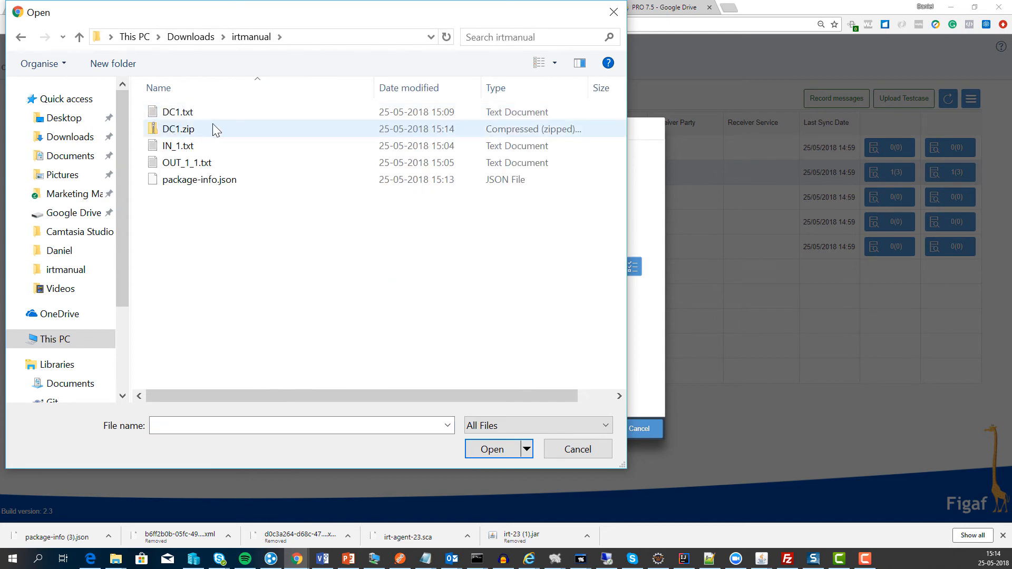
double_click(179, 131)
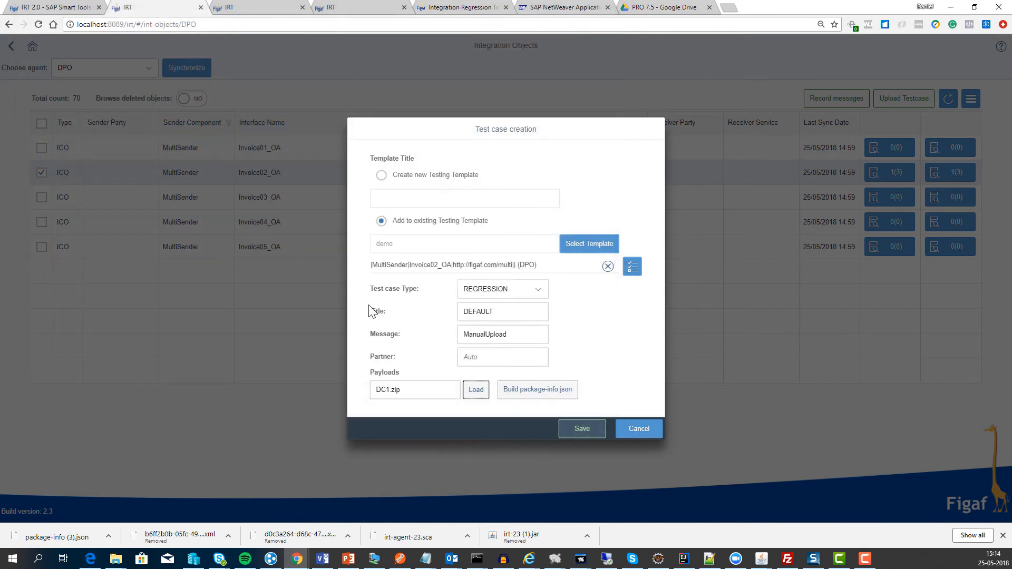
click(579, 433)
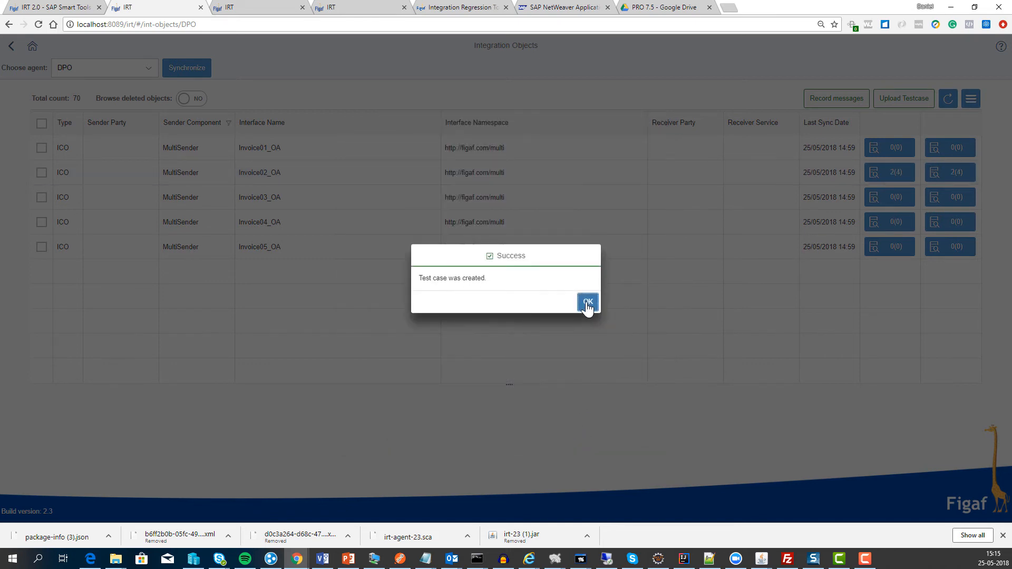
click(587, 304)
Open the agent test cases of Invoice02_OA and bring up the message list of the ManualUpload test case
click(892, 179)
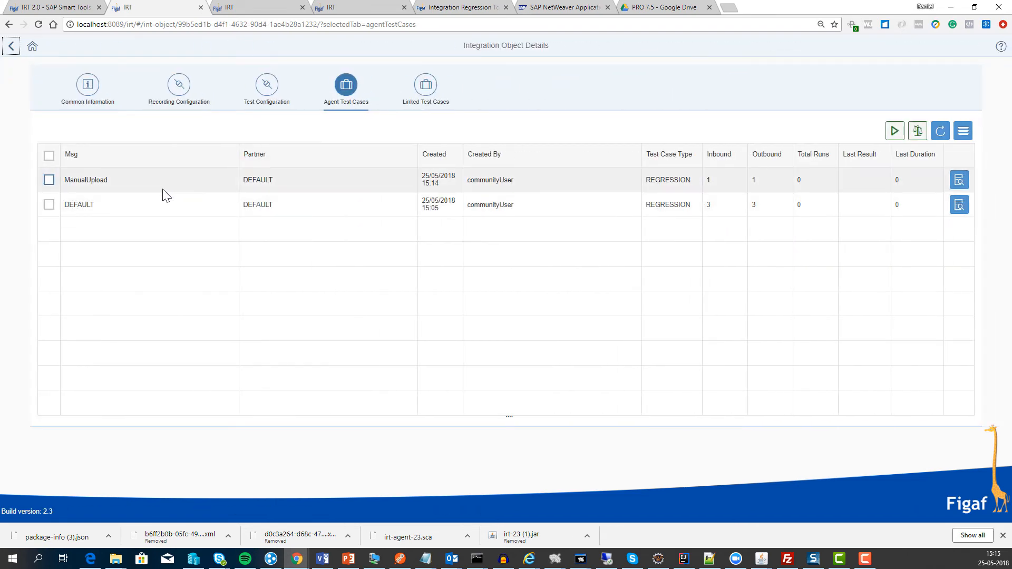
click(123, 178)
click(958, 180)
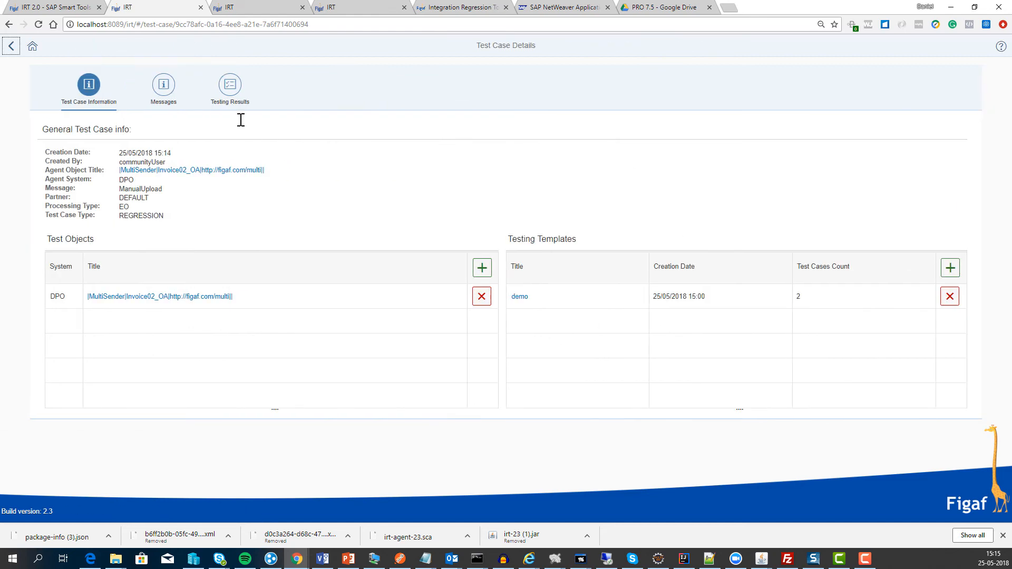
click(163, 89)
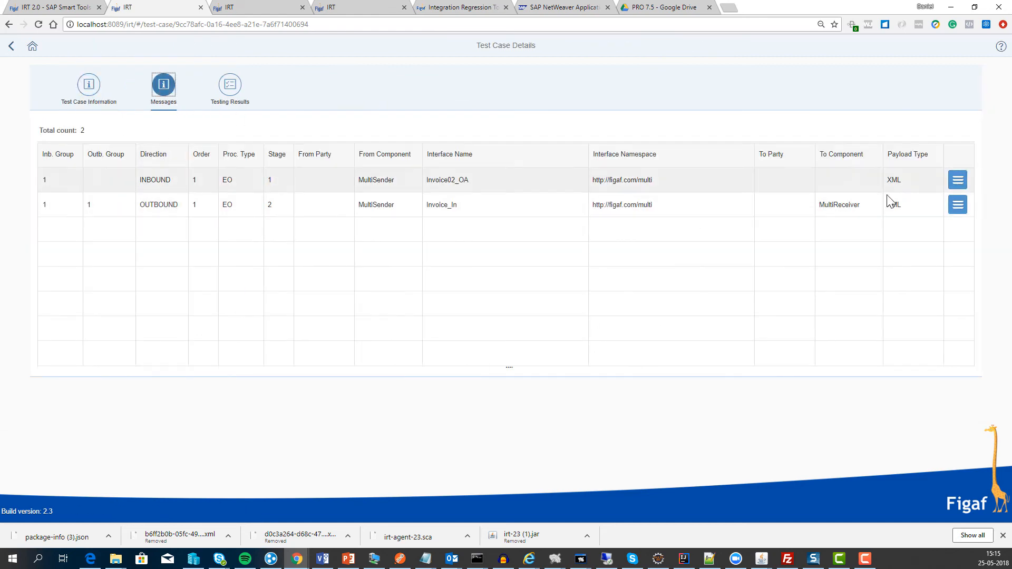
View the inbound Invoice02_OA message, examine its XML payload and dynamic properties, and return to the message list
click(957, 180)
click(895, 142)
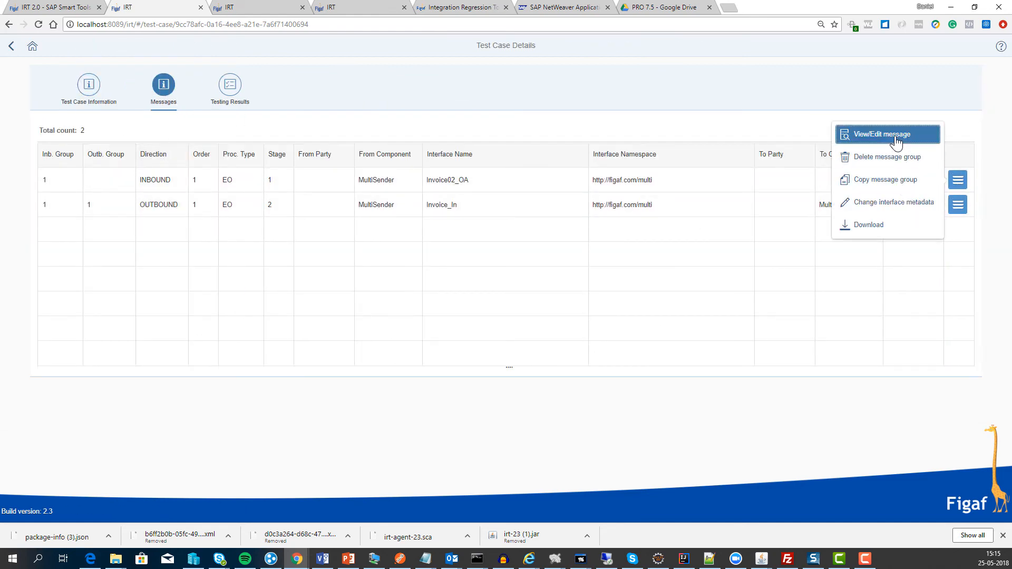
scroll(200, 285, down, 2)
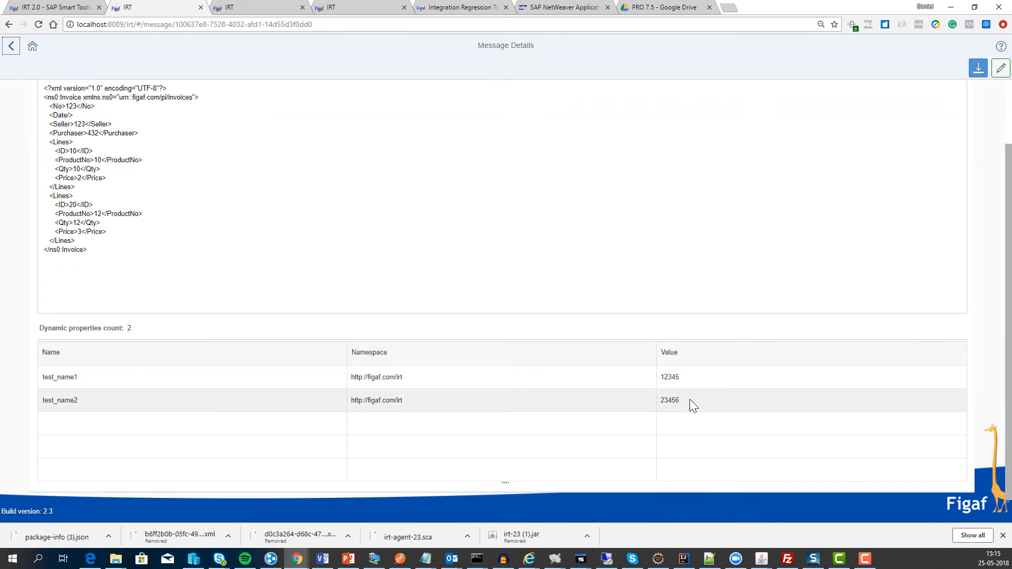
click(712, 384)
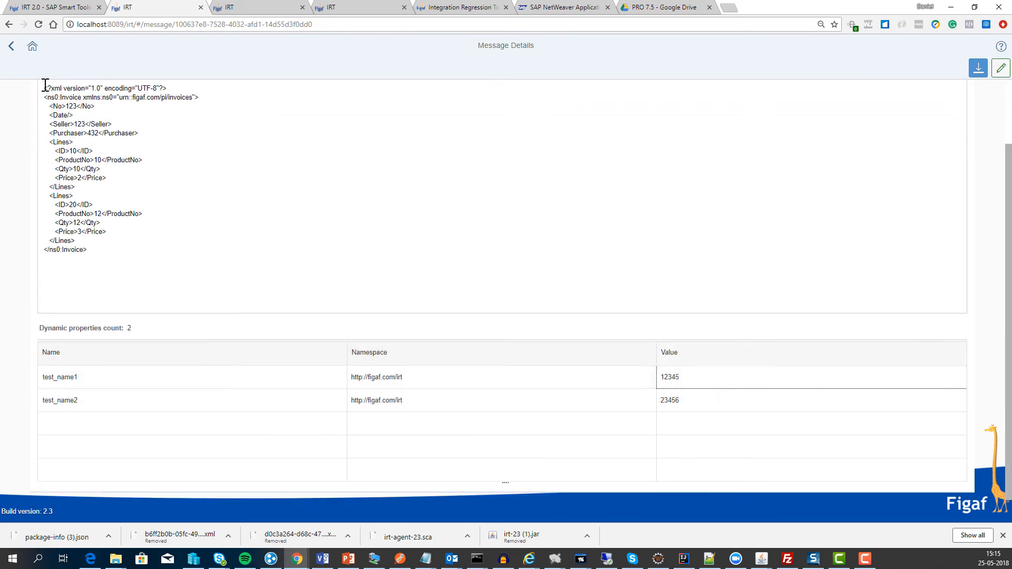
click(18, 50)
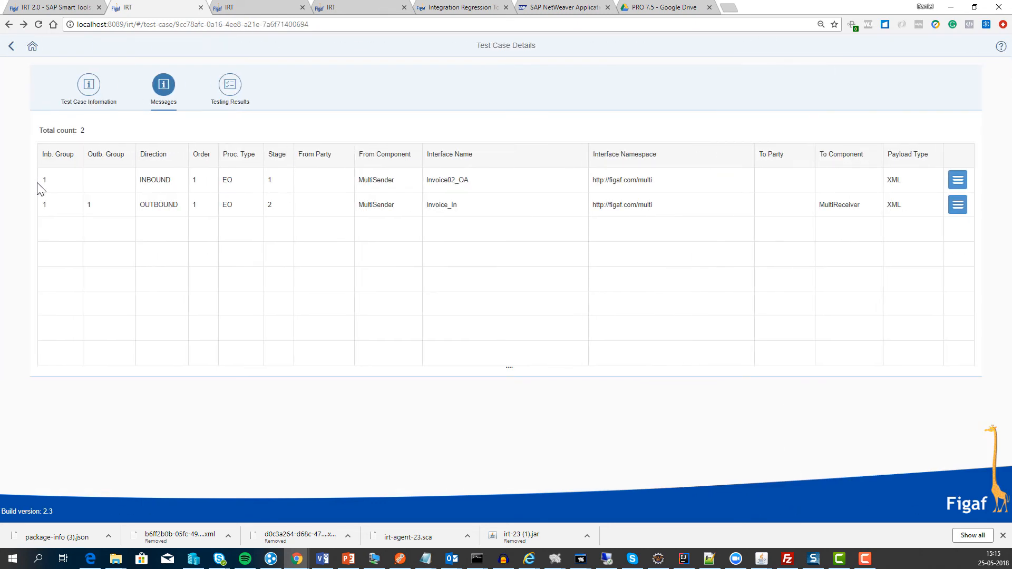
Go back to the agent test cases of Invoice02_OA and run only the ManualUpload test case
click(10, 46)
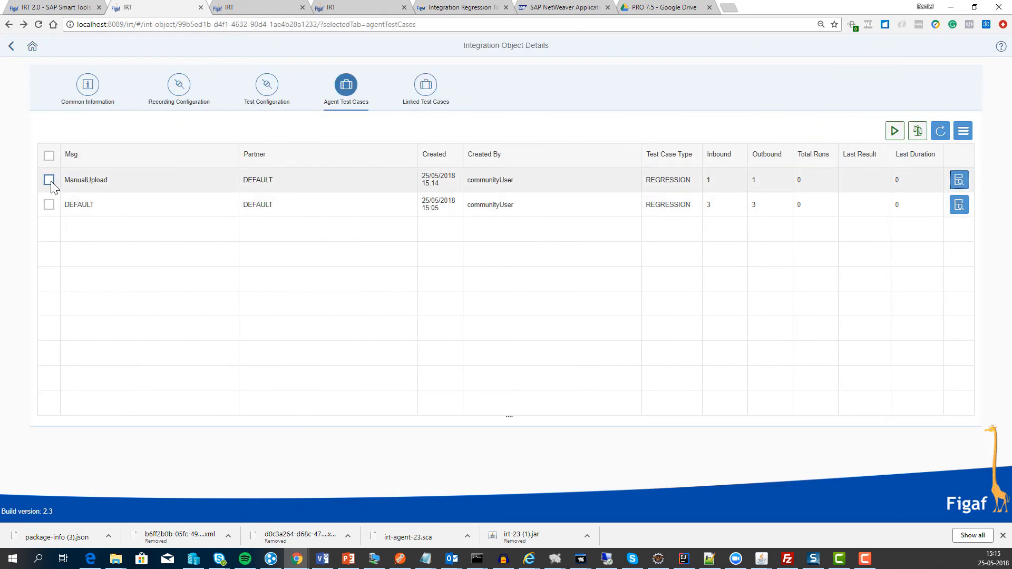
click(49, 180)
click(894, 131)
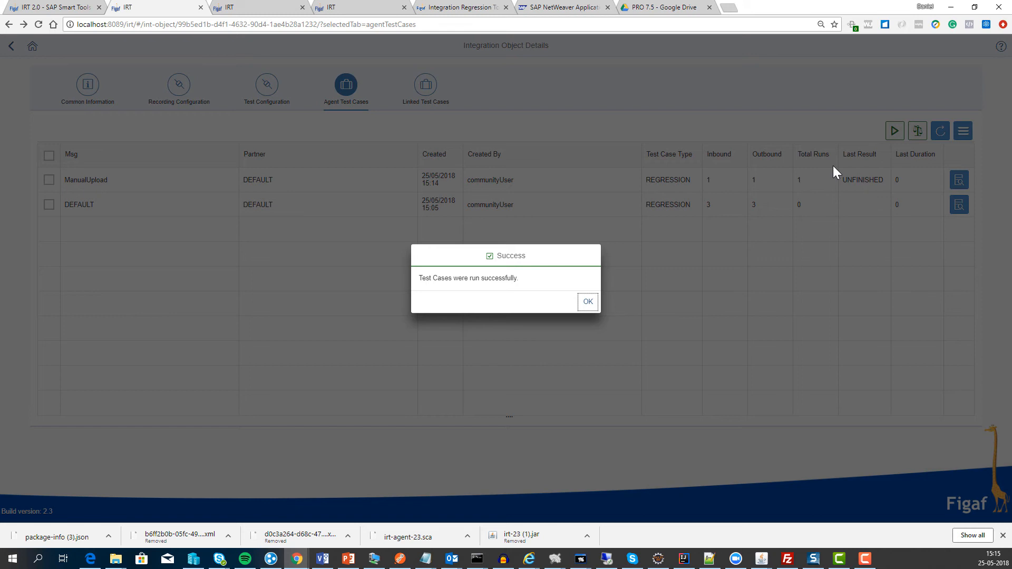
click(587, 305)
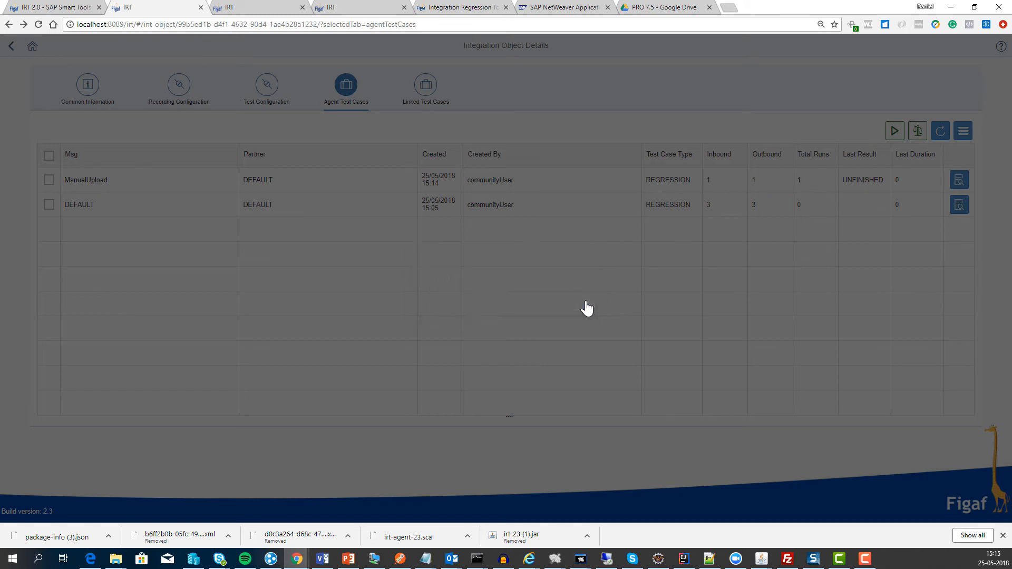